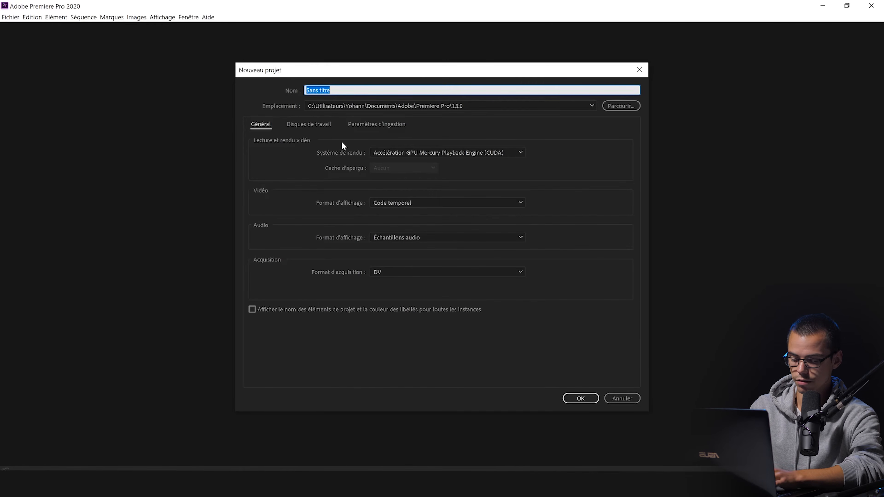
Step: Name the new project Elete_TIKTOK and choose the Mercury Playback Engine GPU acceleration (CUDA) renderer
text(Elete)
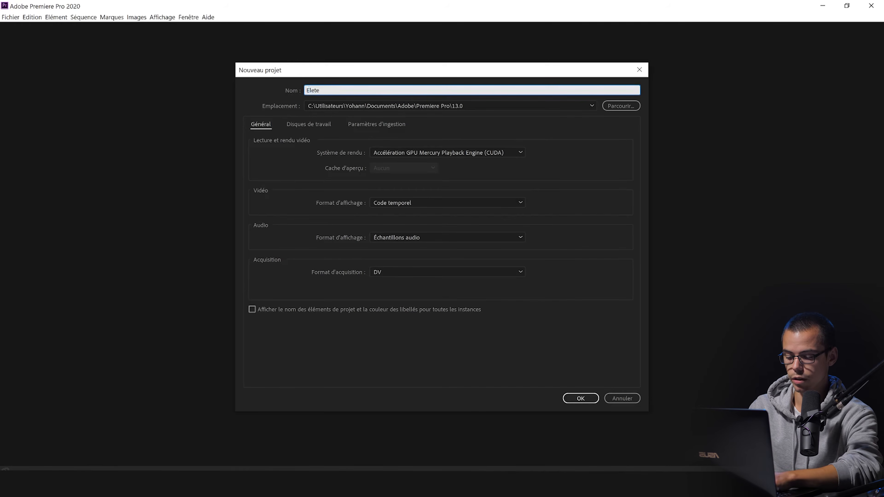
text(_TIKTOK)
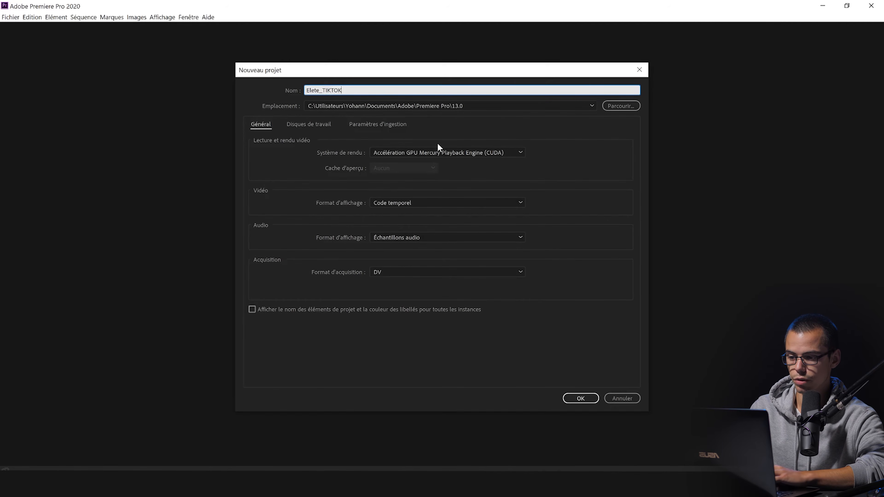
click(426, 154)
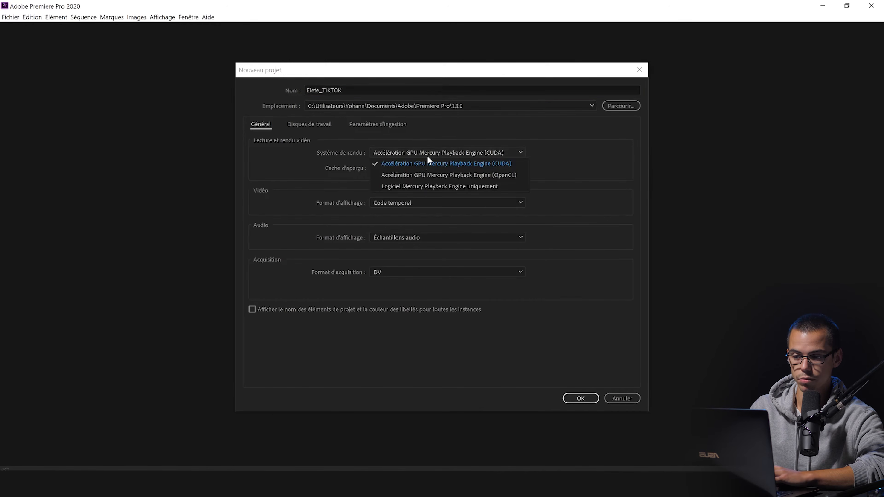
click(433, 165)
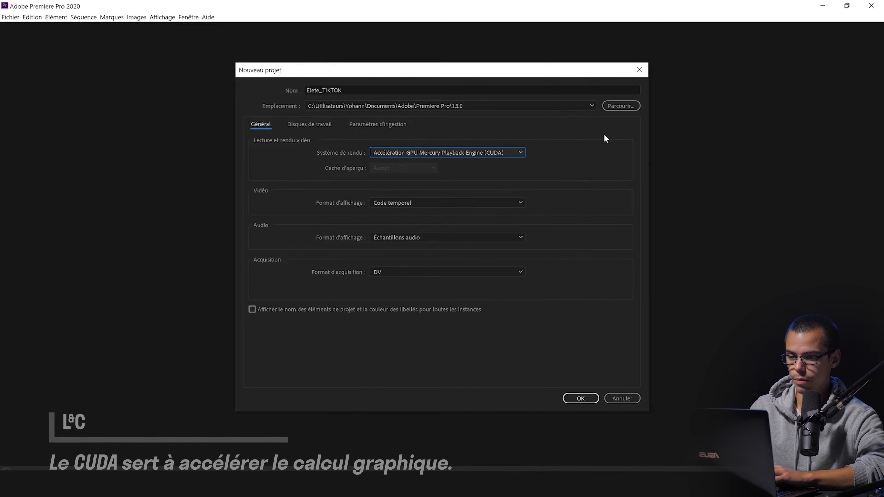
Step: Set the project location to the Tiktok folder on the desktop and create the project
click(625, 106)
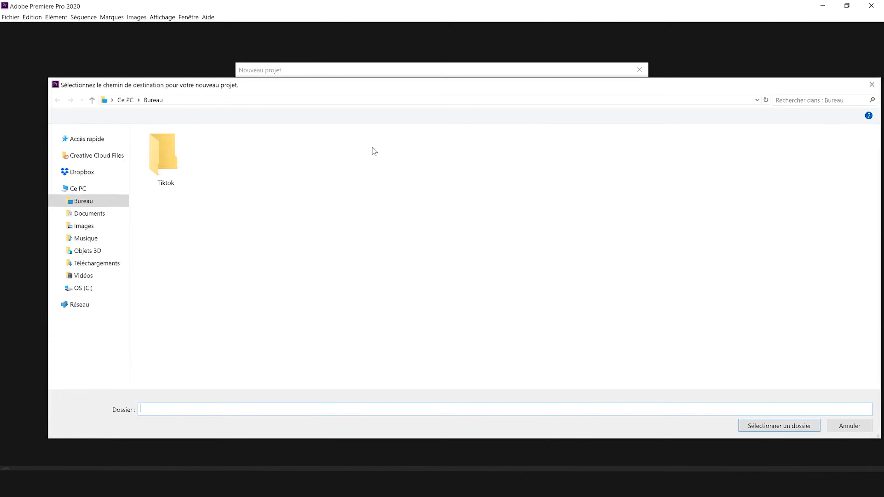
double_click(182, 167)
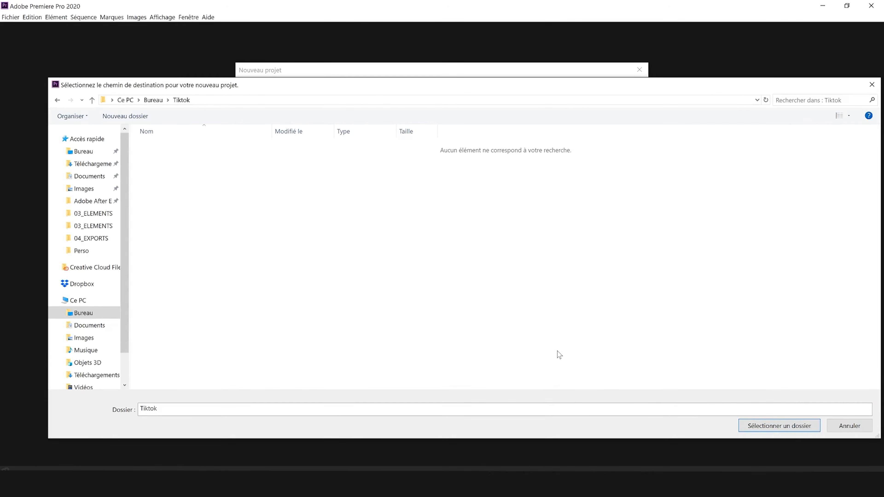
click(746, 426)
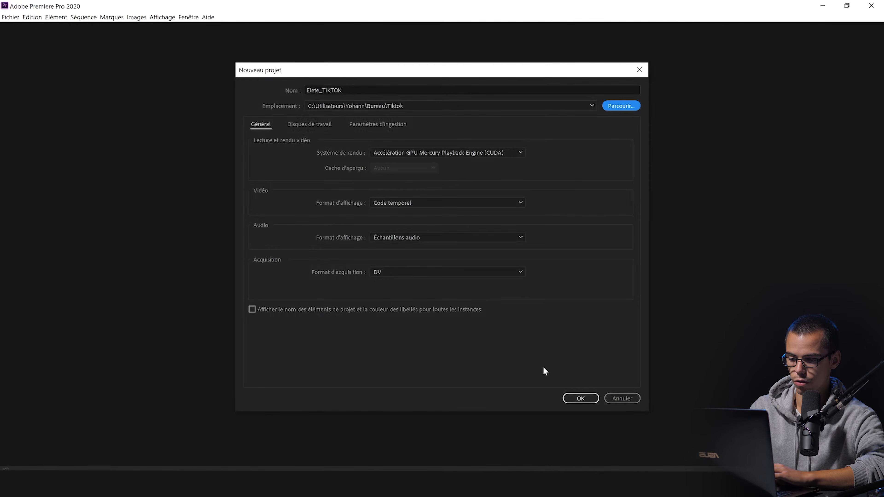
click(577, 399)
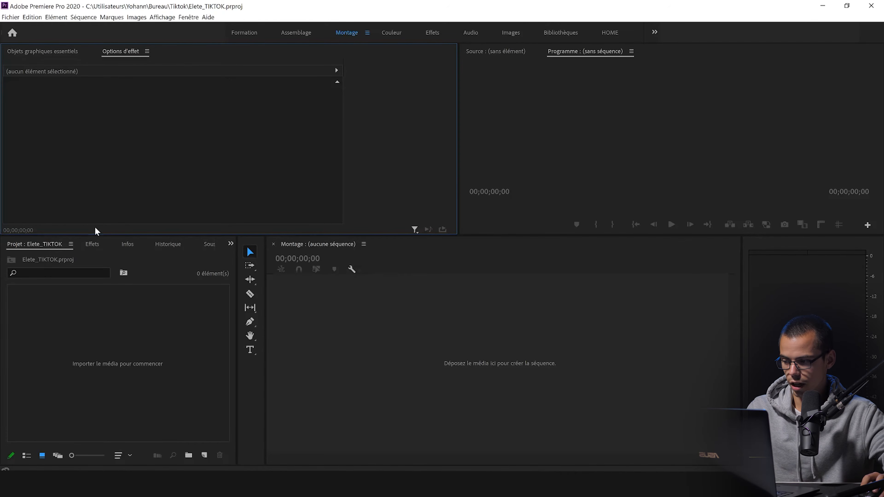
Step: Dock the Project panel in its own group beside the effect options and make the upper row of panels taller
drag(48, 245, 14, 163)
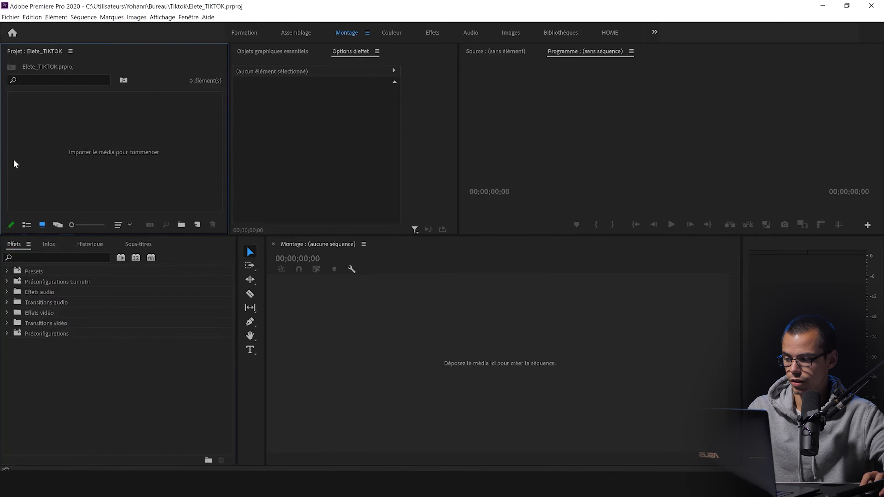
drag(112, 236, 112, 269)
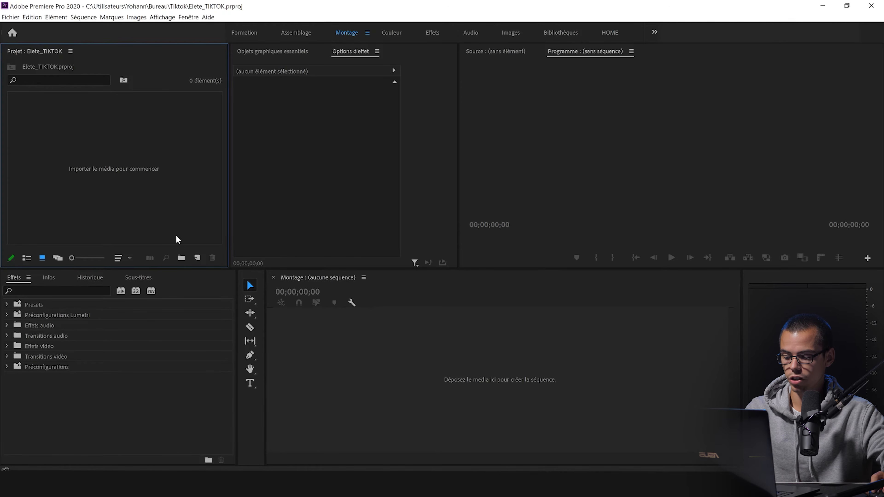
Step: Import Freestyle Elete_1080p.mp4 from the Tiktok folder in File Explorer into the Premiere Pro project
click(270, 483)
click(283, 461)
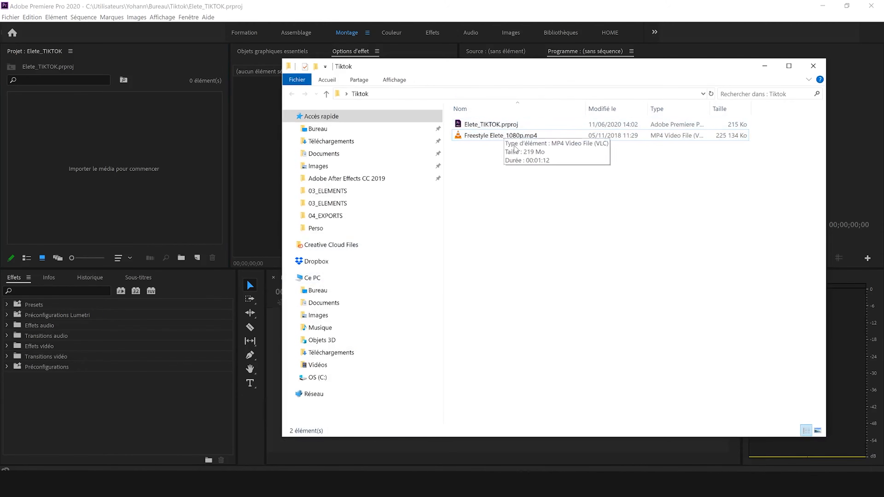
click(528, 138)
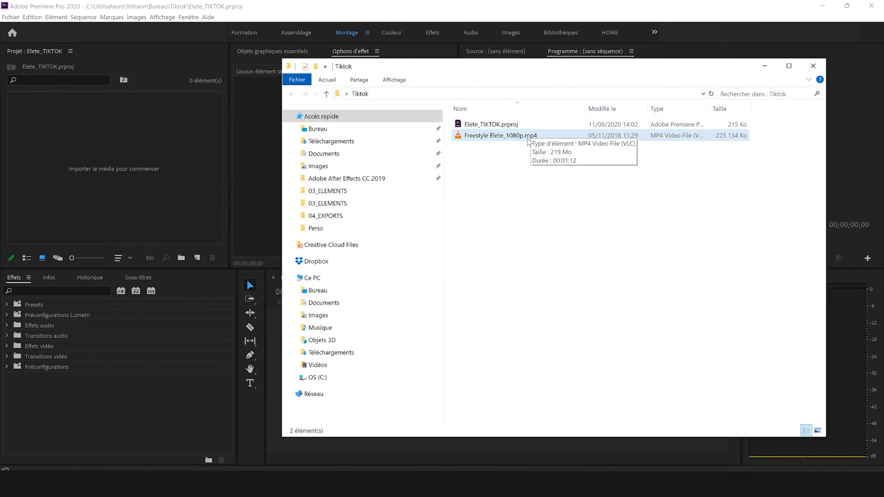
click(528, 138)
click(542, 158)
click(545, 140)
drag(545, 141, 152, 172)
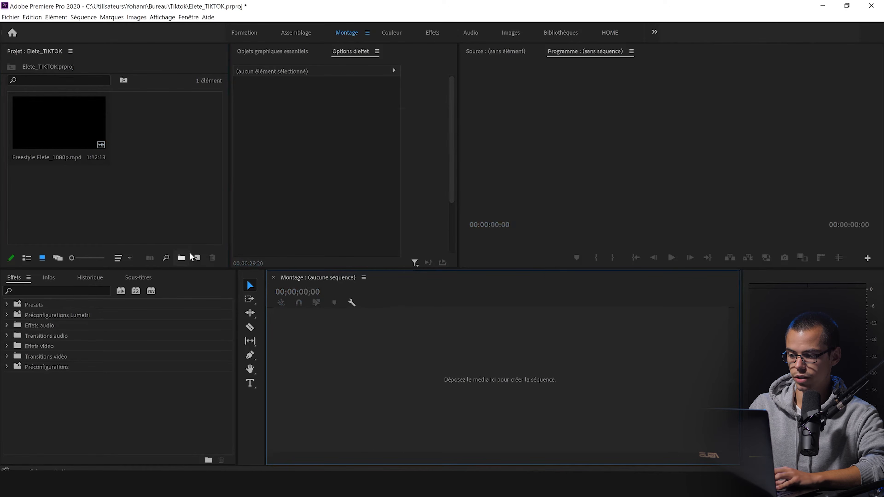
Step: Start a new sequence based on the AVCHD 1080p25 preset and name it Elete_Tiktok
click(197, 259)
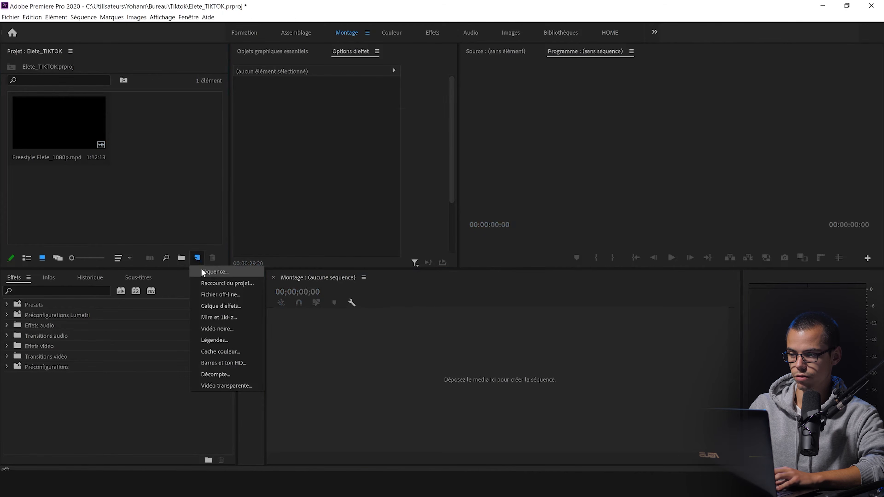
click(201, 269)
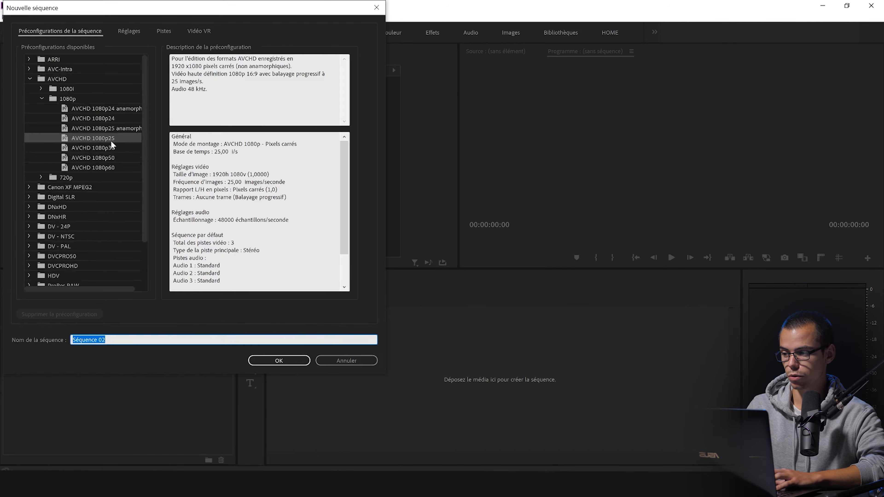
click(29, 78)
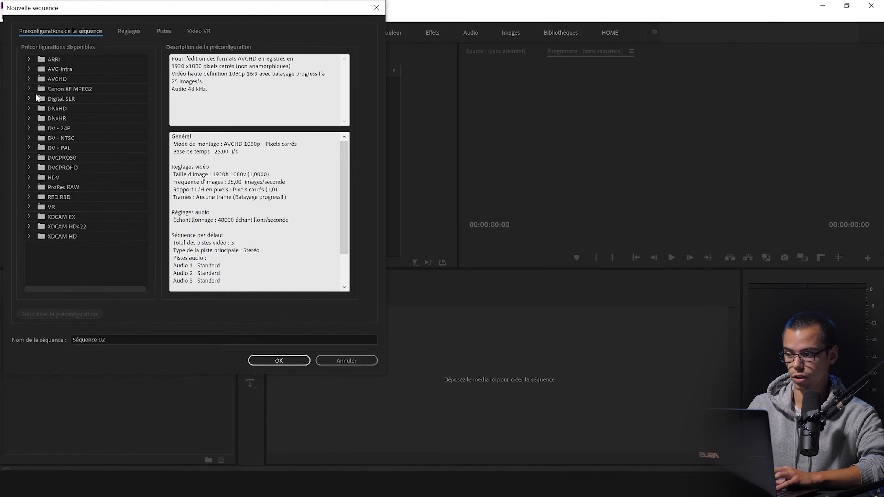
click(29, 78)
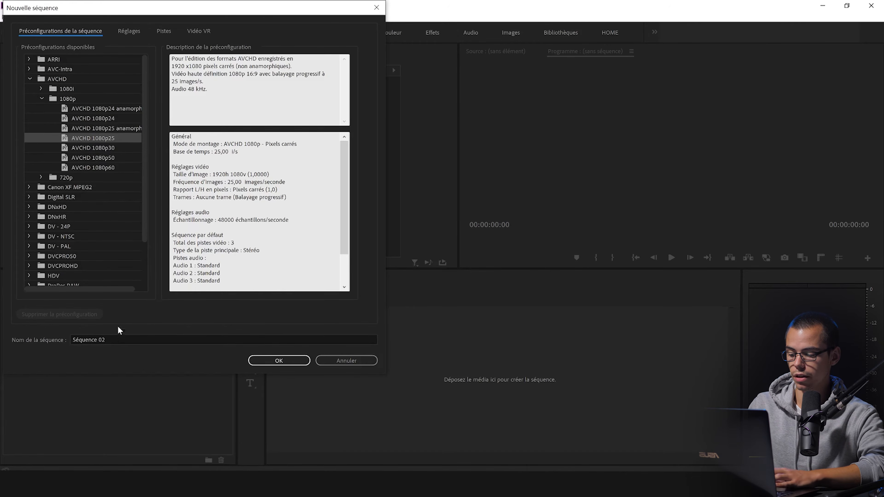
click(111, 335)
text(Ele)
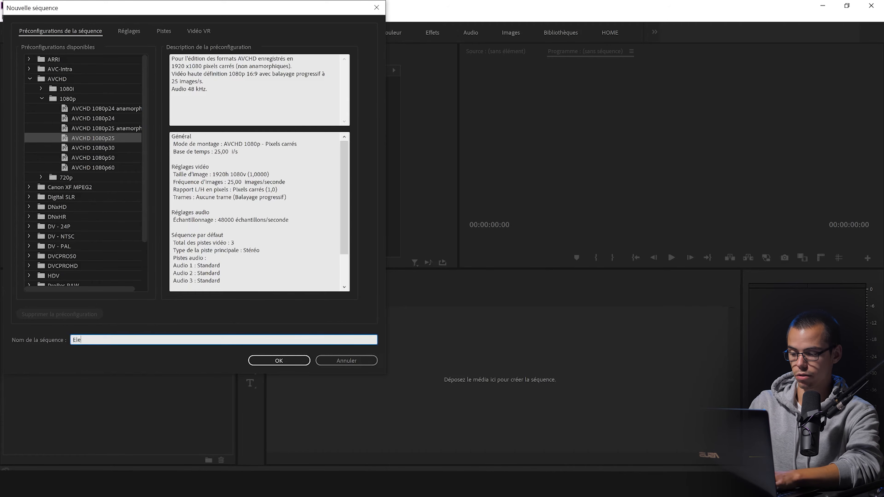
text(te_Tiktok)
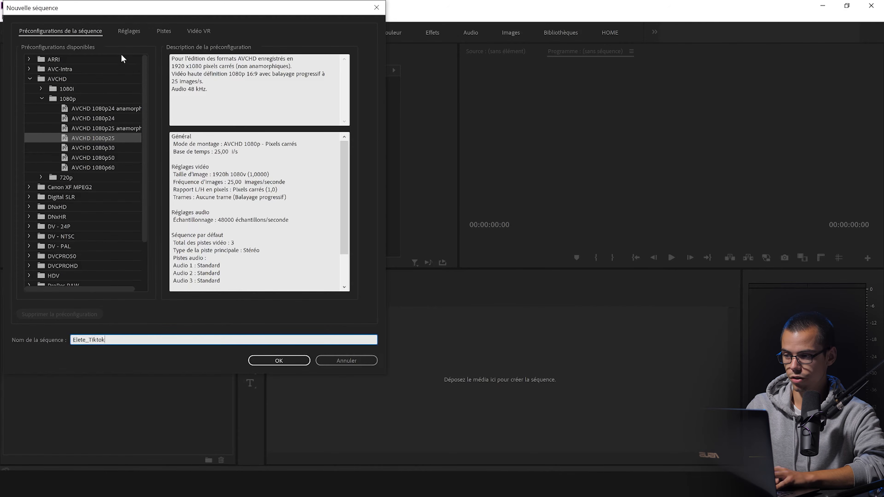
Step: Set the new sequence's editing mode to Personnalisé (custom)
click(130, 32)
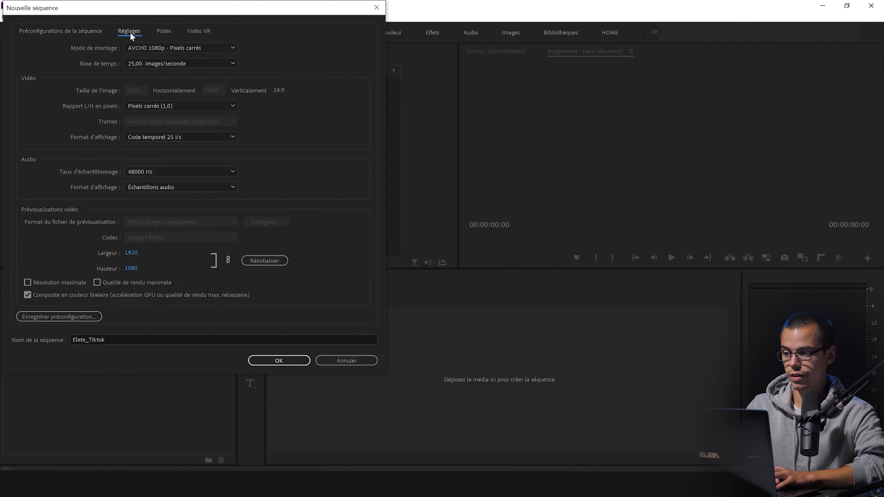
click(168, 48)
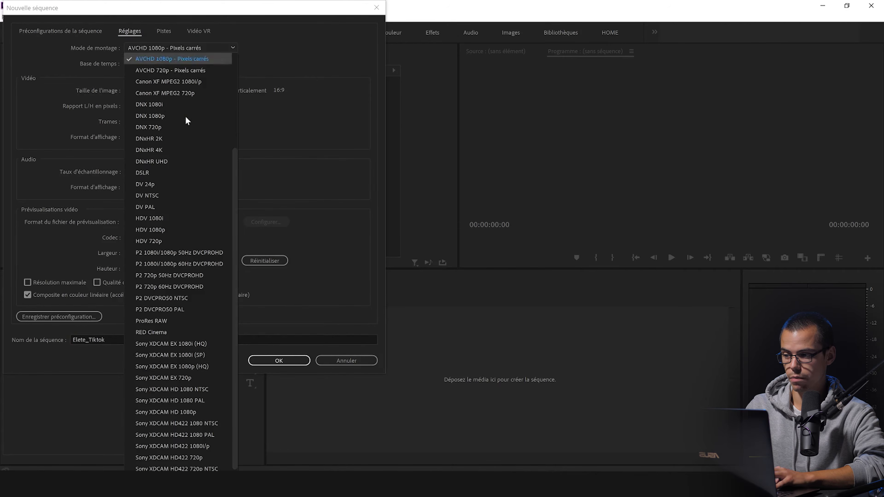
scroll(185, 116, up, 4)
click(185, 59)
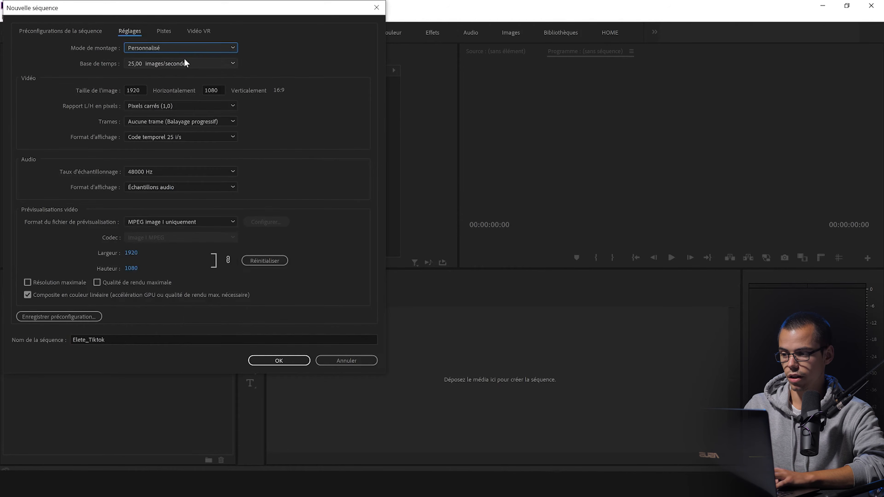
Step: Set the frame size to 1080 horizontal by 1920 vertical and create the sequence
click(140, 86)
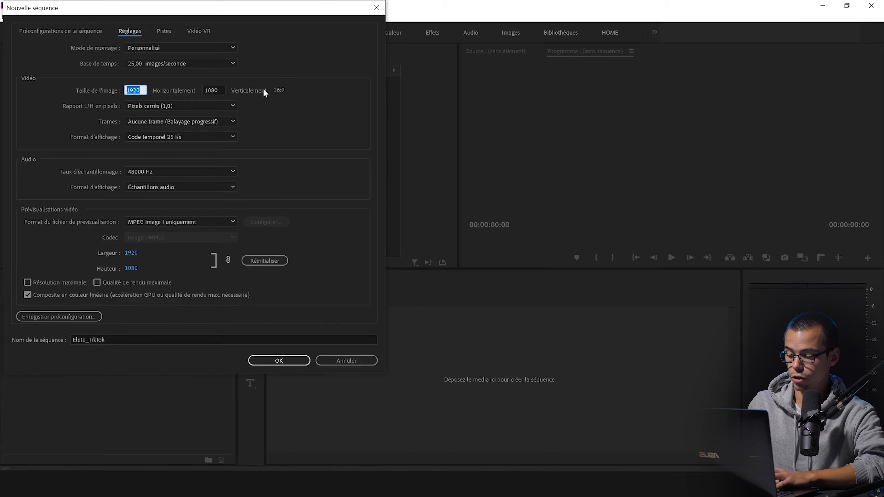
text(1080)
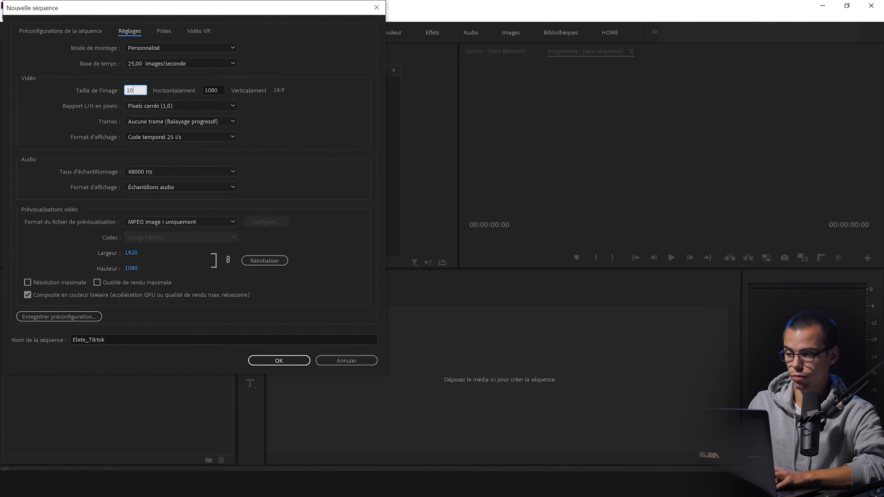
click(225, 90)
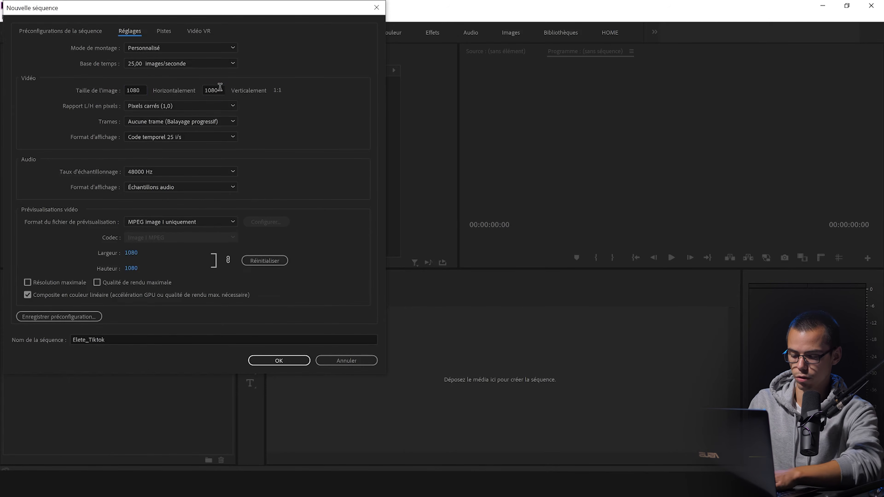
text(1920)
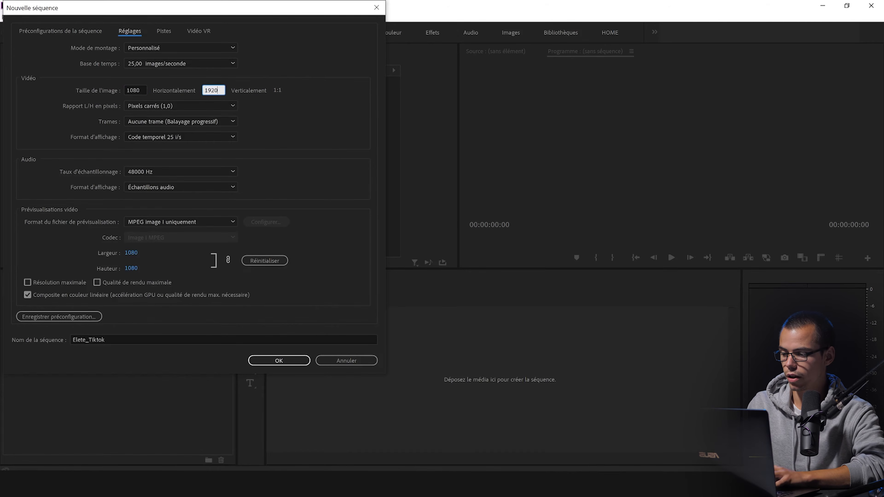
click(284, 109)
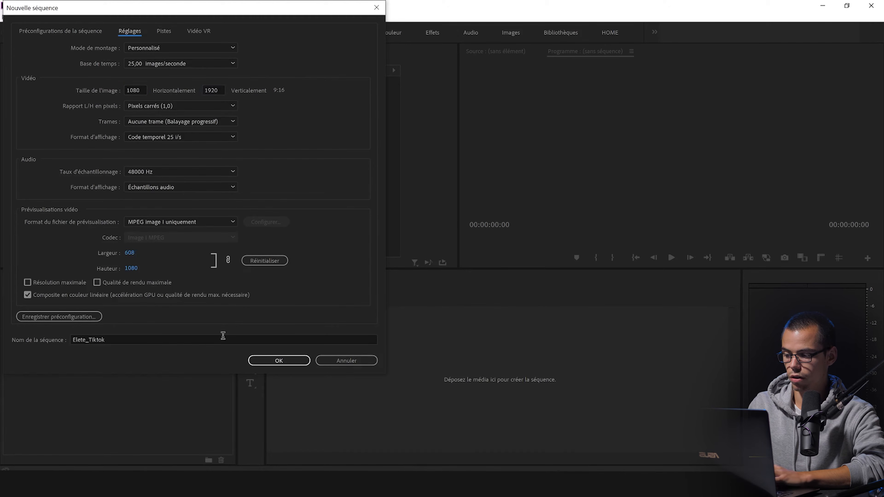
click(267, 362)
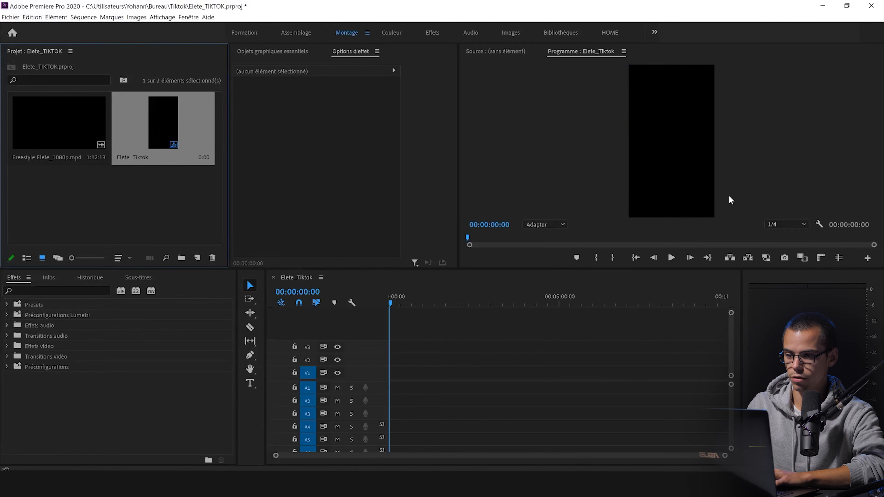
Step: Place the Freestyle Elete_1080p.mp4 clip at the start of tracks V1 and A1, keeping the existing sequence settings
click(126, 211)
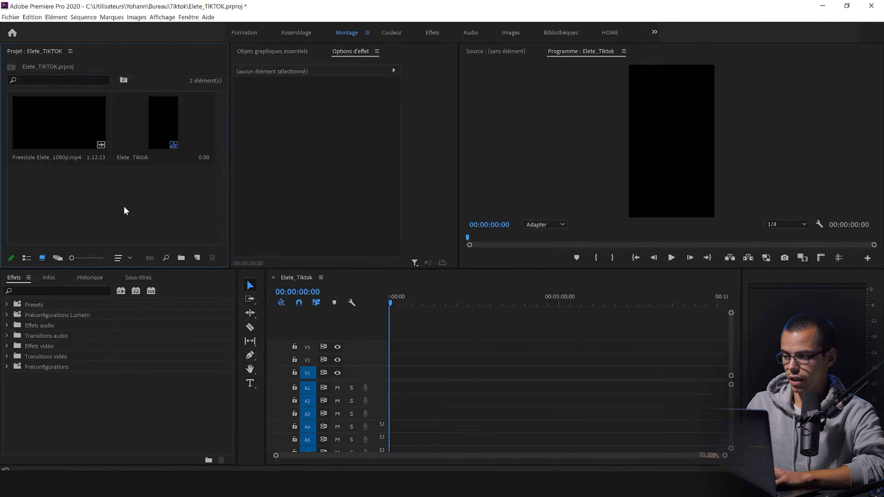
drag(71, 122, 389, 397)
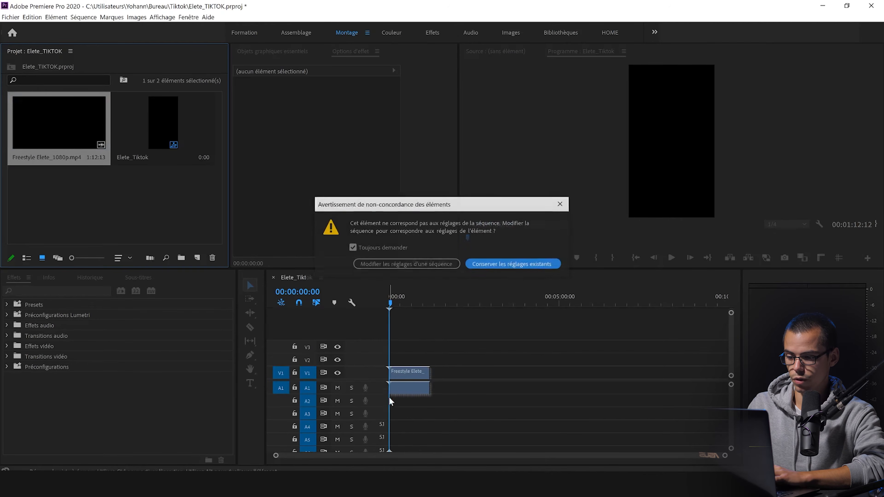
click(495, 264)
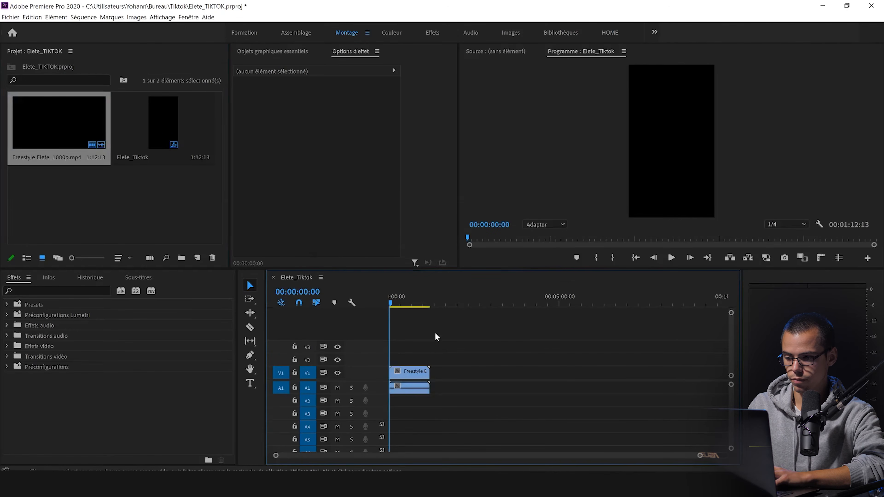
Step: Move the playhead to about 00:00:10:24 and check the clip's framing and motion settings in the vertical sequence
click(395, 302)
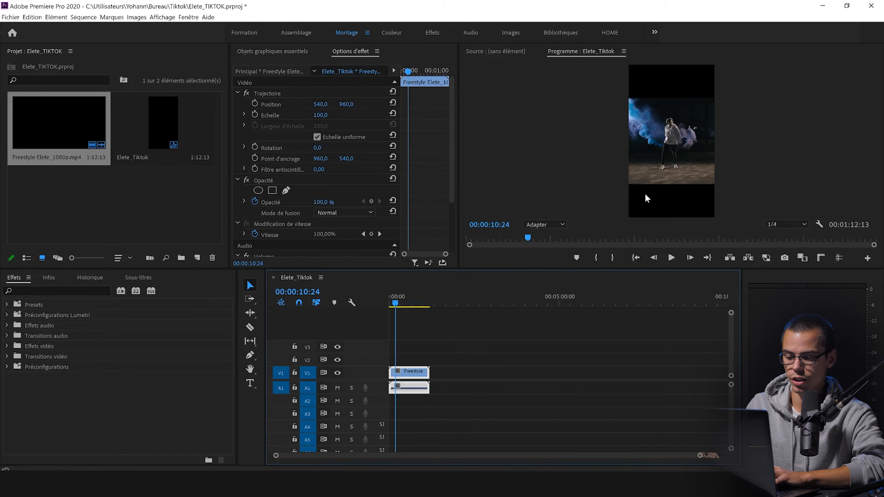
click(437, 332)
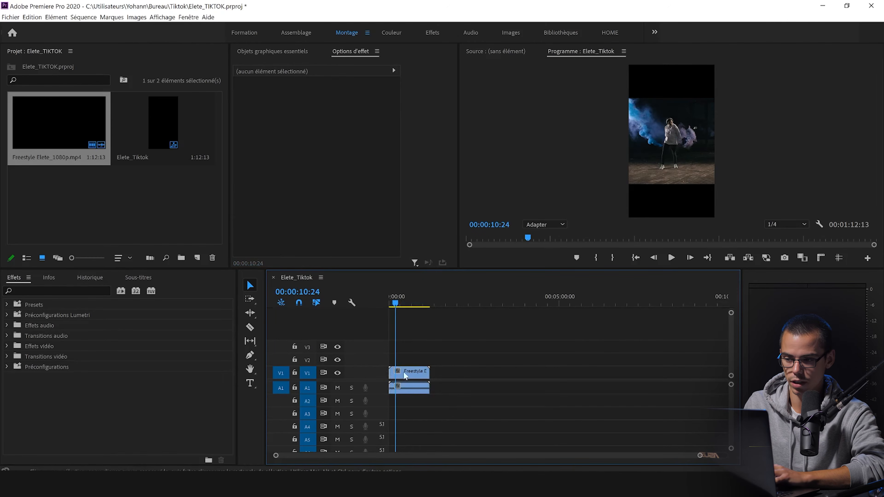
click(420, 379)
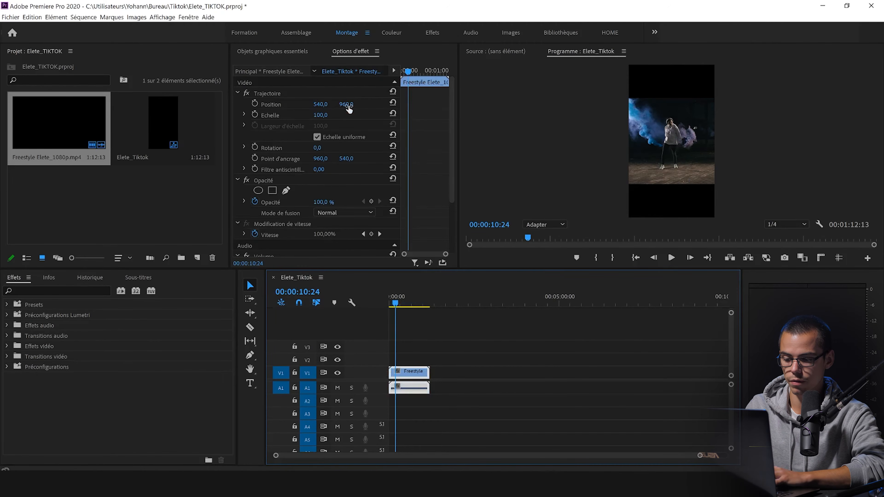
click(458, 325)
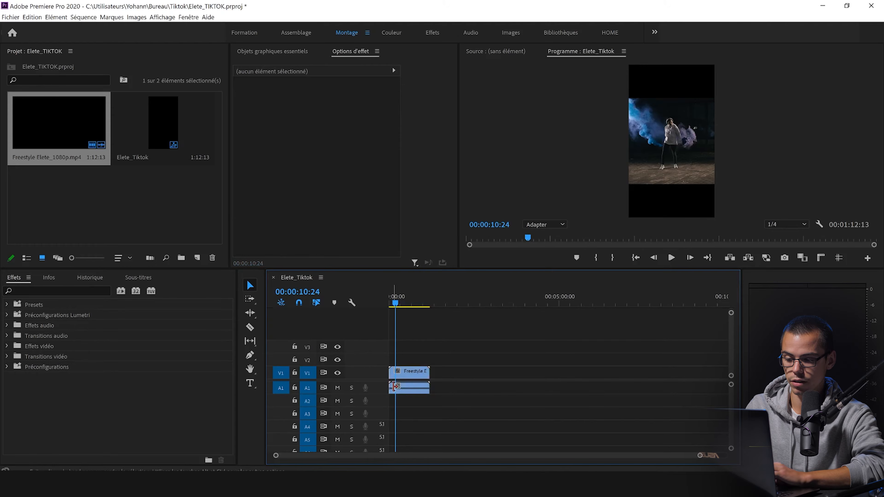
Step: Select the Freestyle Elete_1080p.mp4 clip in the timeline and set its scale to 150
click(405, 376)
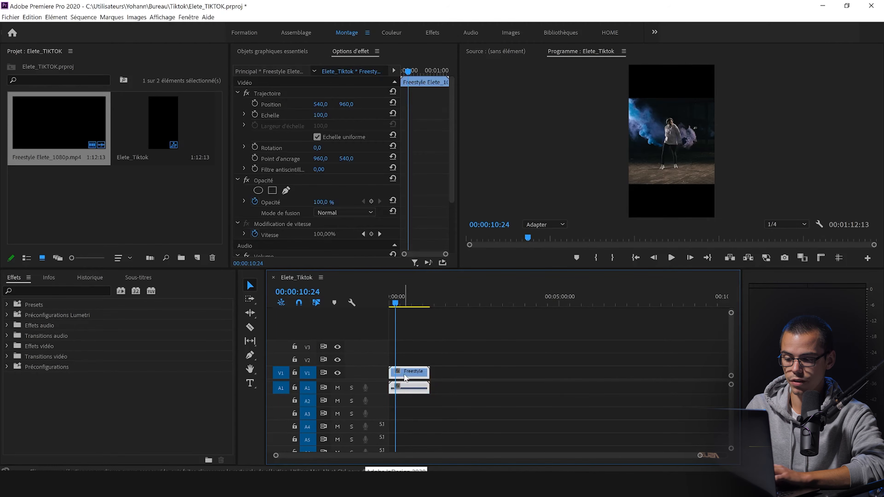
click(434, 355)
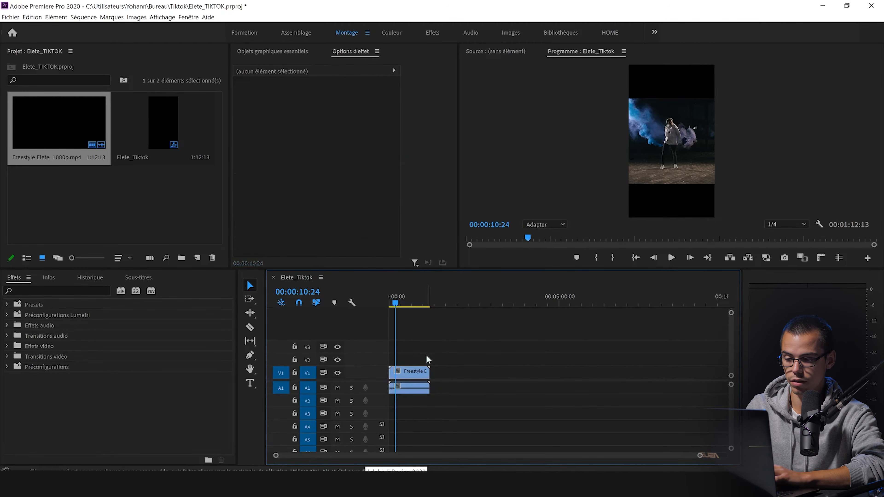
click(411, 371)
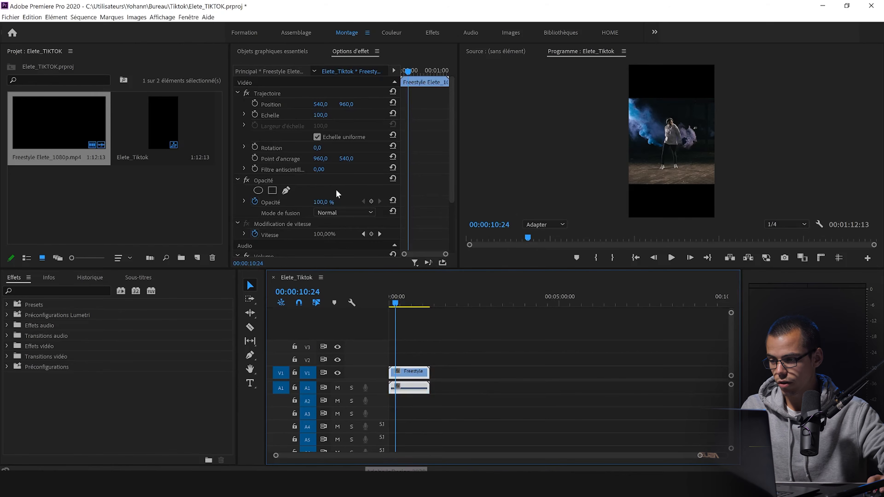
click(321, 114)
key(Return)
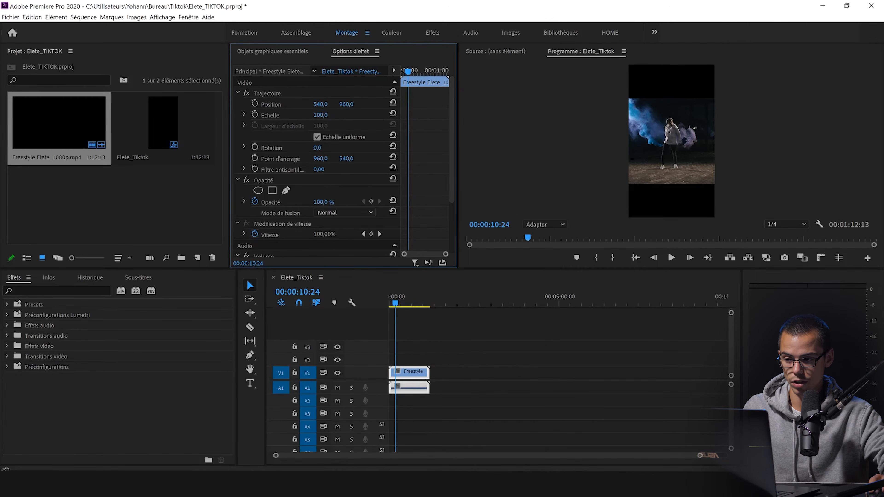
click(326, 114)
click(345, 121)
click(326, 114)
text(150)
key(Return)
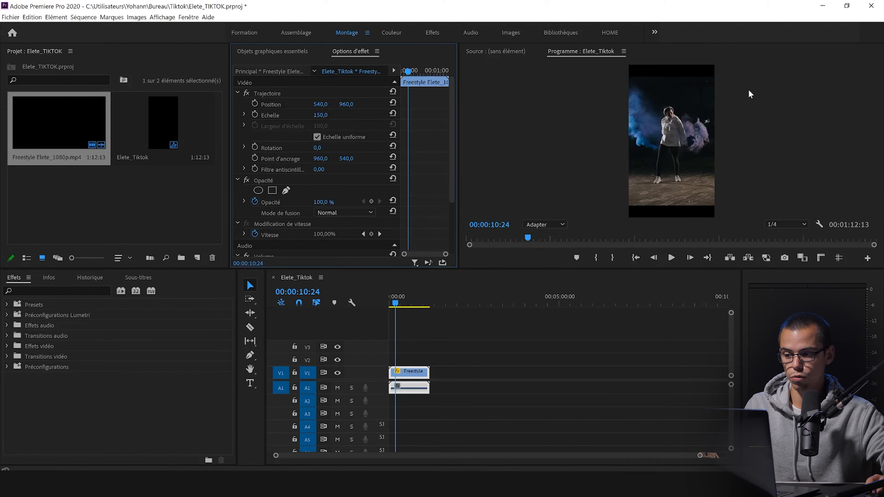
Step: Set the clip's scale to 173, and adjust it further to about 183
click(329, 118)
click(321, 115)
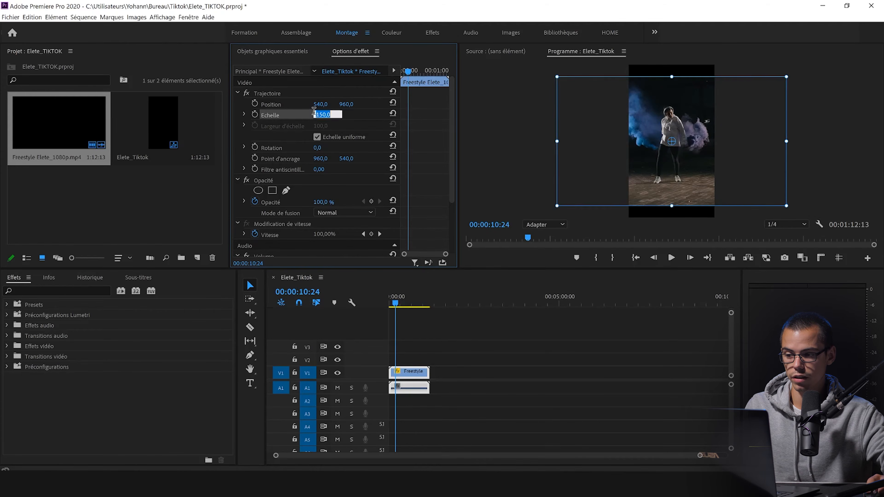
text(173)
key(Return)
drag(321, 115, 327, 115)
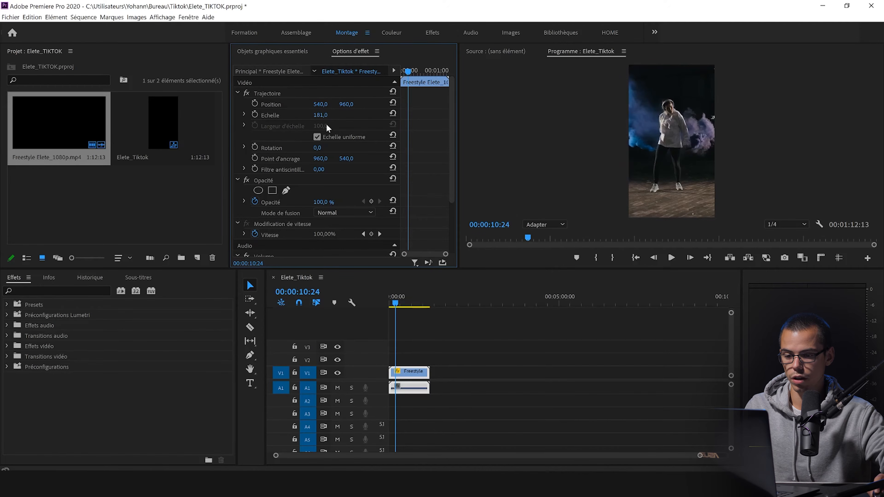
drag(327, 115, 328, 115)
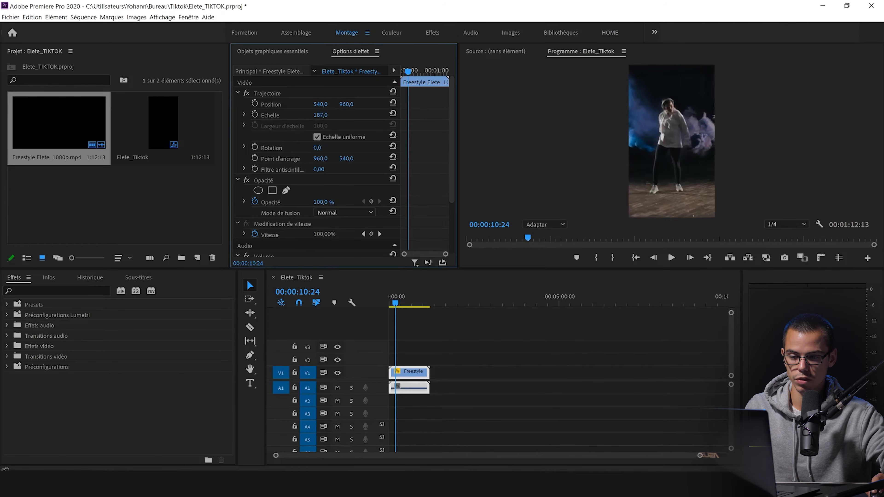
Step: Set the program preview's playback resolution to Intégrale (full) and the clip's scale to 180
click(788, 224)
click(776, 225)
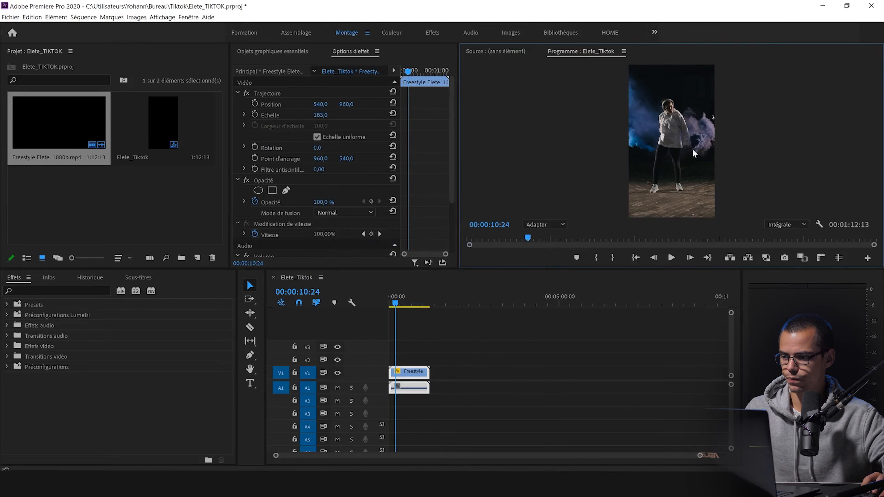
click(320, 115)
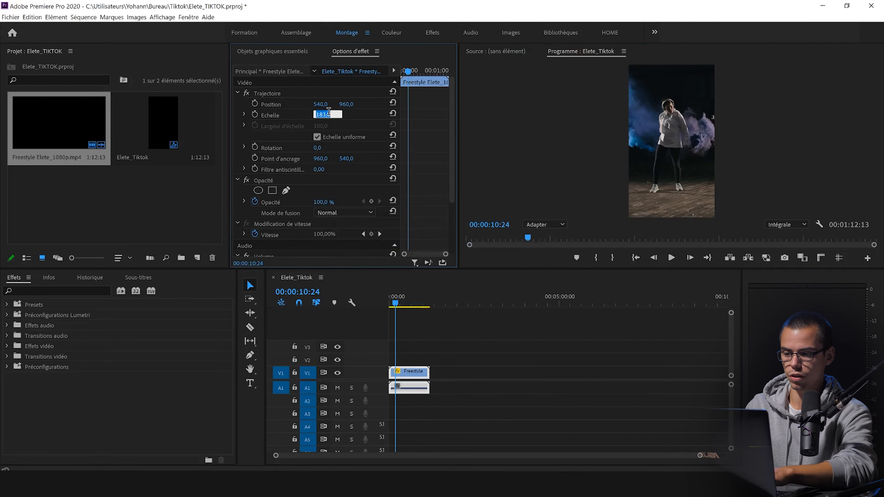
text(180)
key(Return)
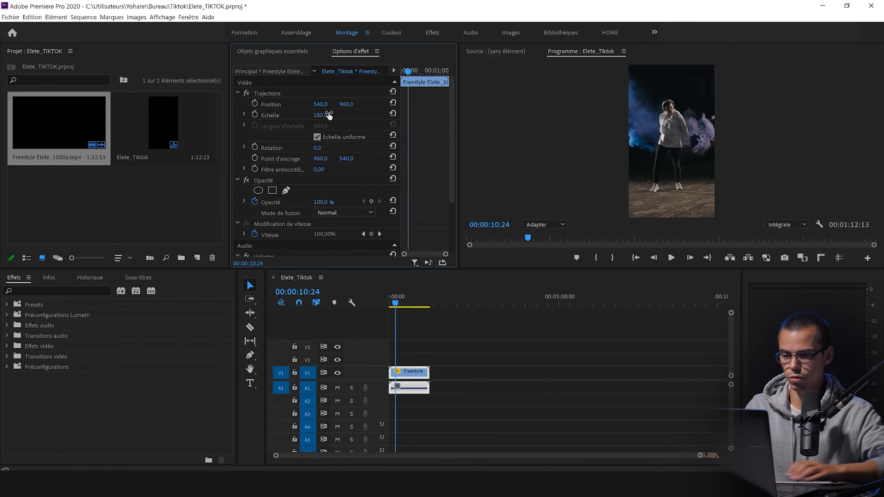
Step: Try clip scales of 175 and 177 to find the smallest one filling the vertical frame
click(327, 115)
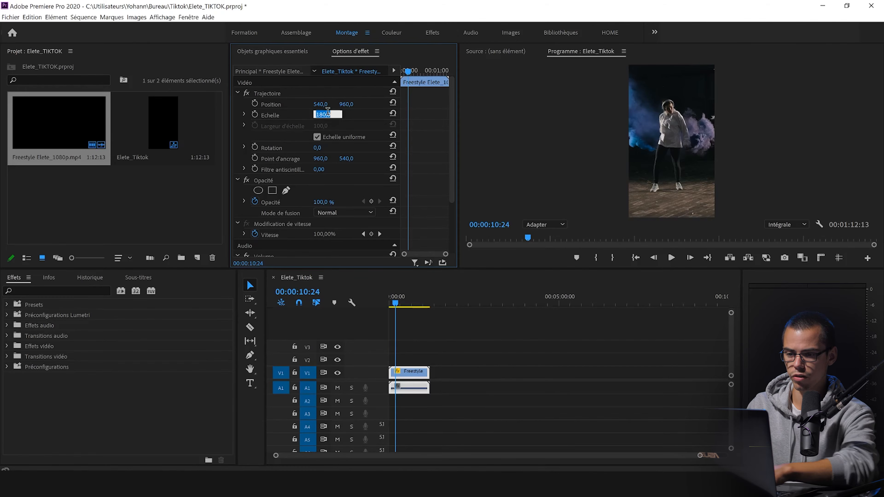
text(175)
key(Return)
click(327, 112)
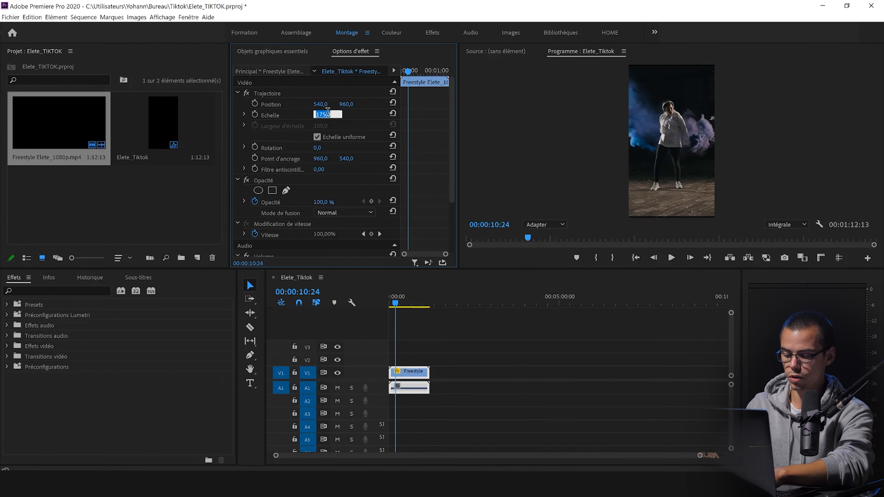
text(177)
key(Return)
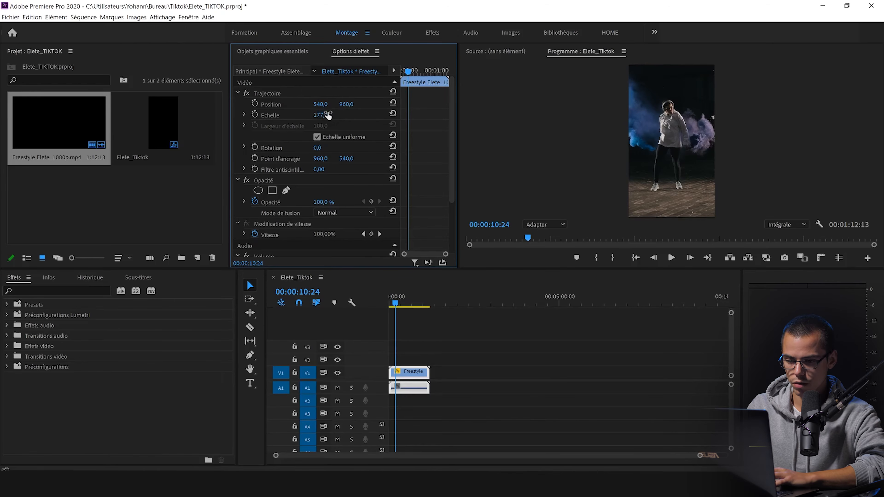
Step: Set the clip's scale to 178
click(327, 114)
text(178)
key(Return)
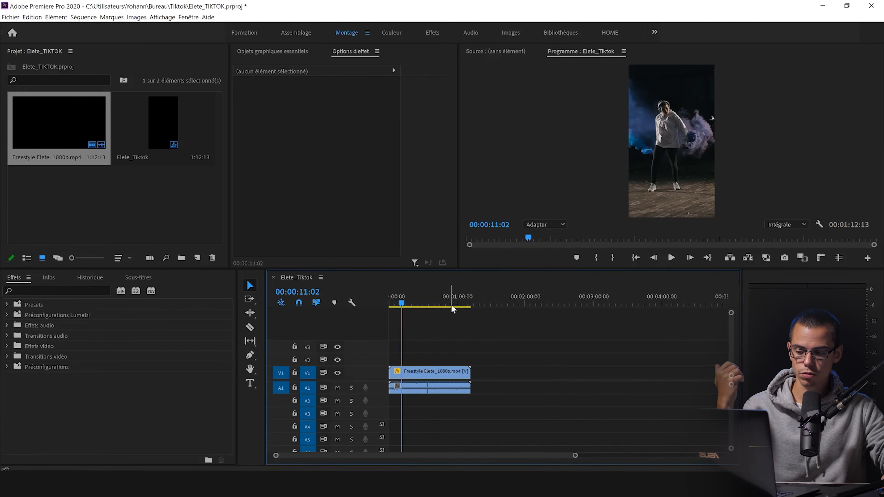
Step: Scrub through the sequence to check the dancer's framing, and widen the effect settings area
mouse_move(430, 306)
mouse_down()
mouse_move(408, 306)
mouse_move(432, 306)
mouse_up()
key(XF86AudioLowerVolume)
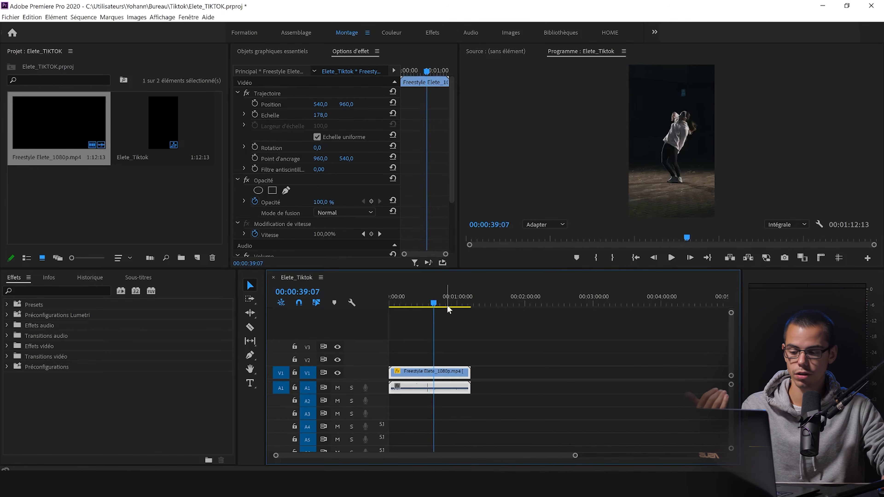
drag(449, 305, 398, 309)
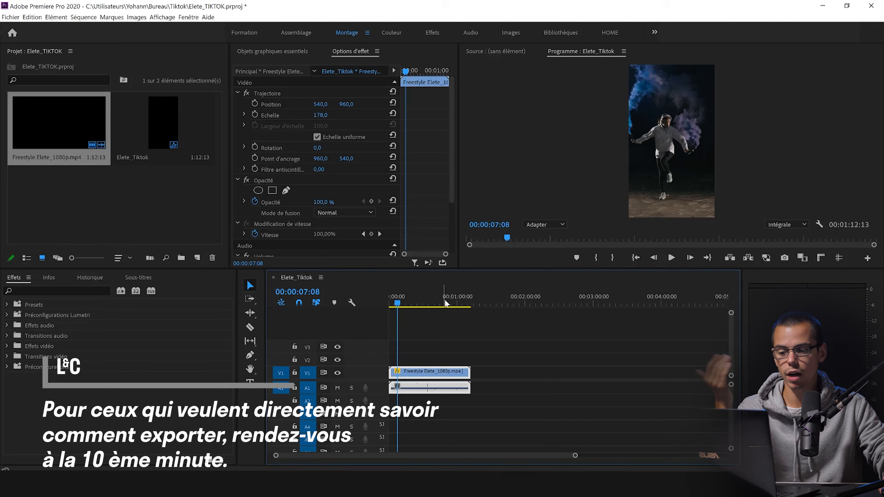
drag(459, 174, 538, 164)
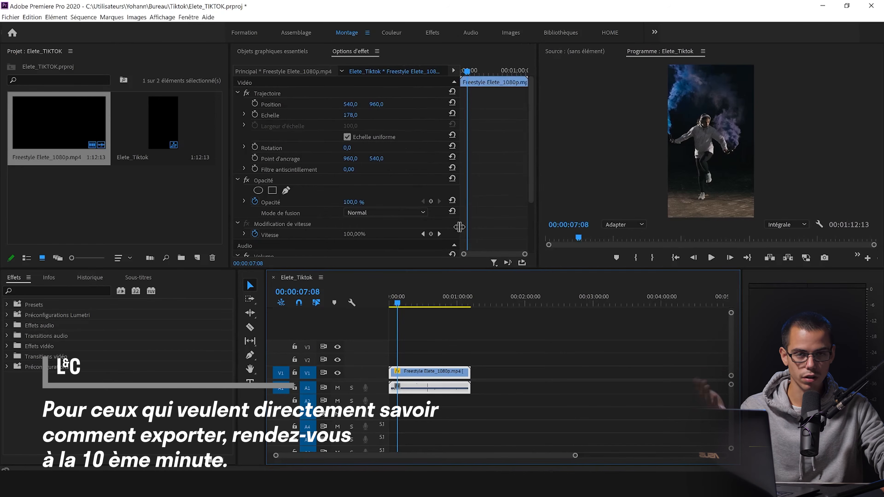
Step: Return the playhead to 00:00:00:06 and play the sequence to about 00:00:09:17, watching where the dancer drifts off-center
click(477, 330)
key(backslash)
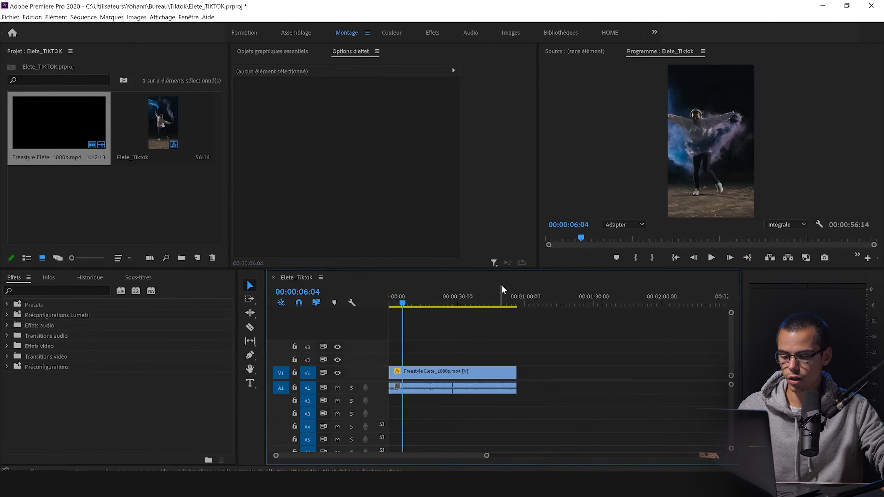
drag(515, 303, 390, 303)
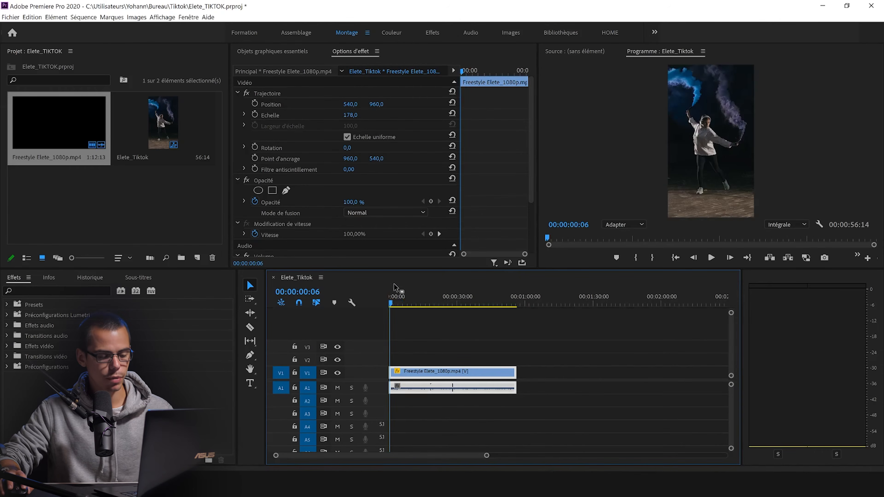
click(426, 334)
key(equal)
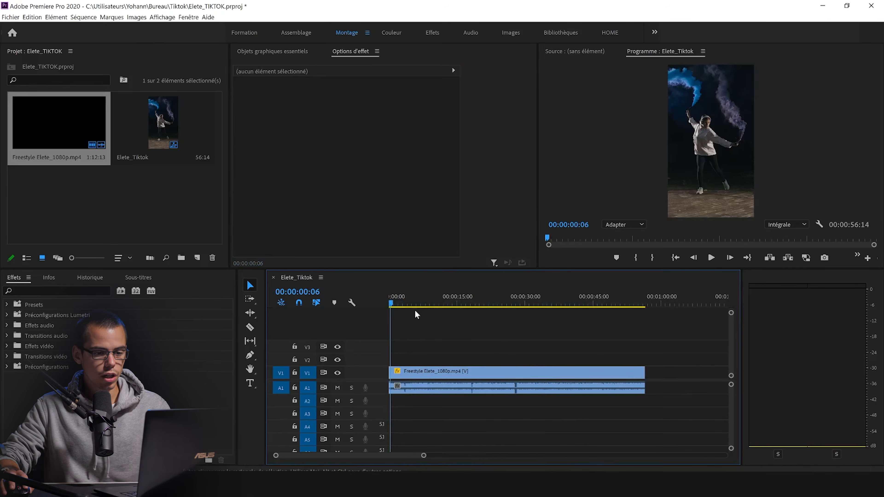
key(space)
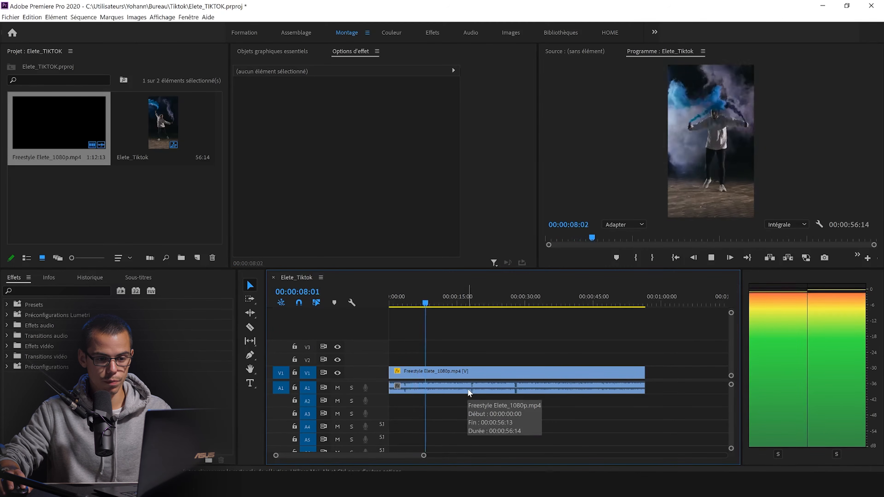
key(space)
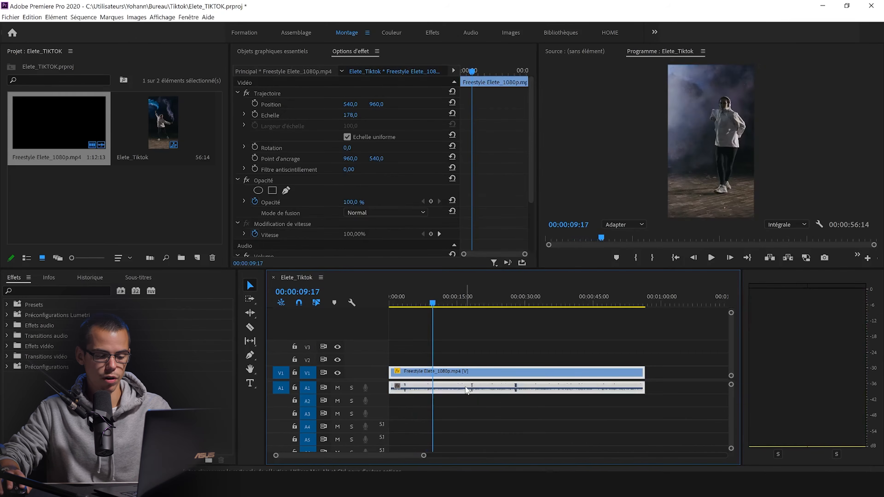
Step: Place the playhead at 00:00:08:07 and start animating the clip's Position with a keyframe there
key(equal)
key(equal)
click(537, 303)
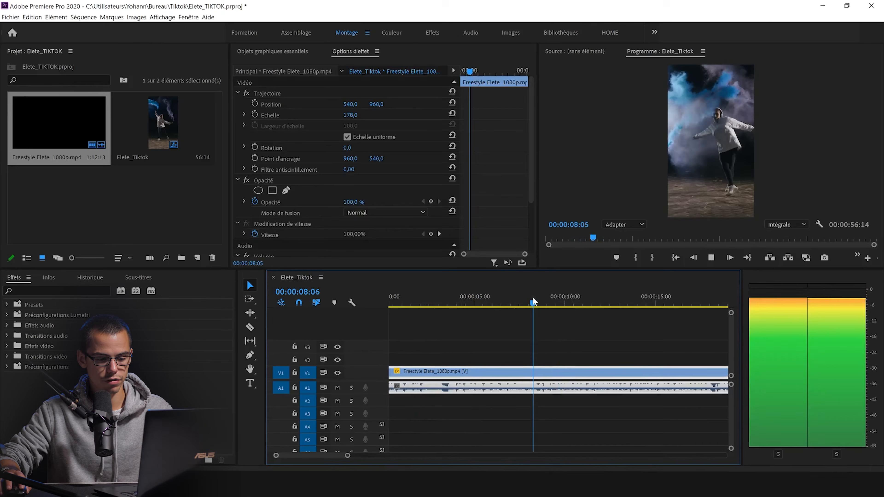
drag(536, 308, 533, 305)
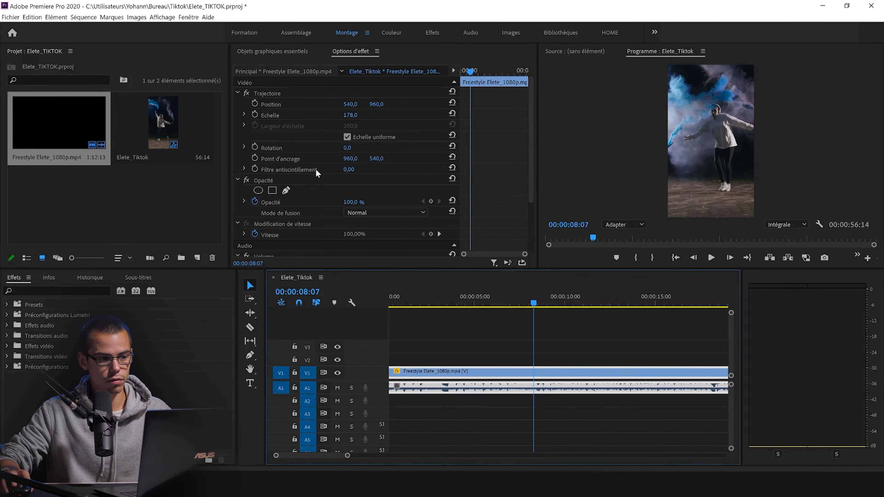
click(256, 103)
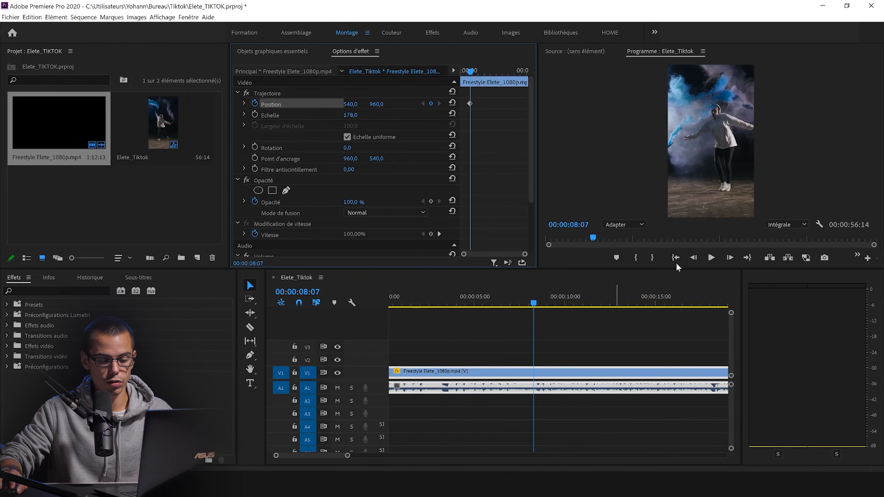
Step: Advance to 00:00:08:22 and set the clip's horizontal position to 282 to recenter the dancer with a second keyframe
click(711, 258)
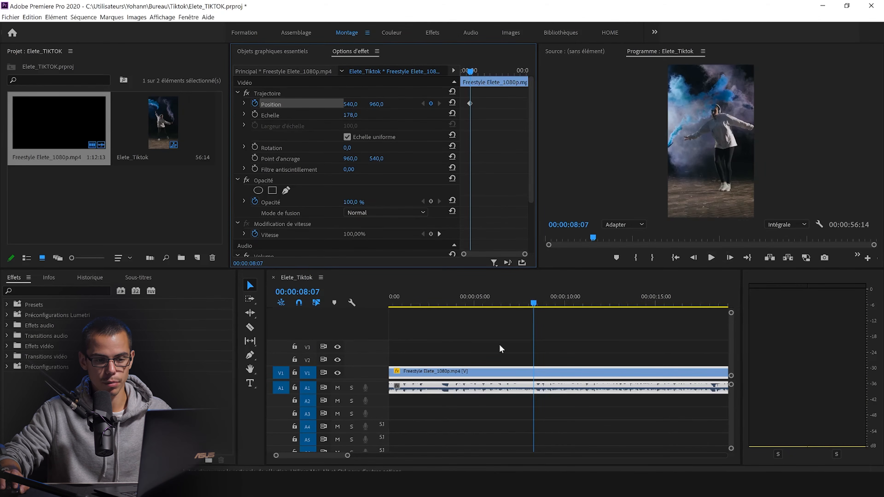
key(space)
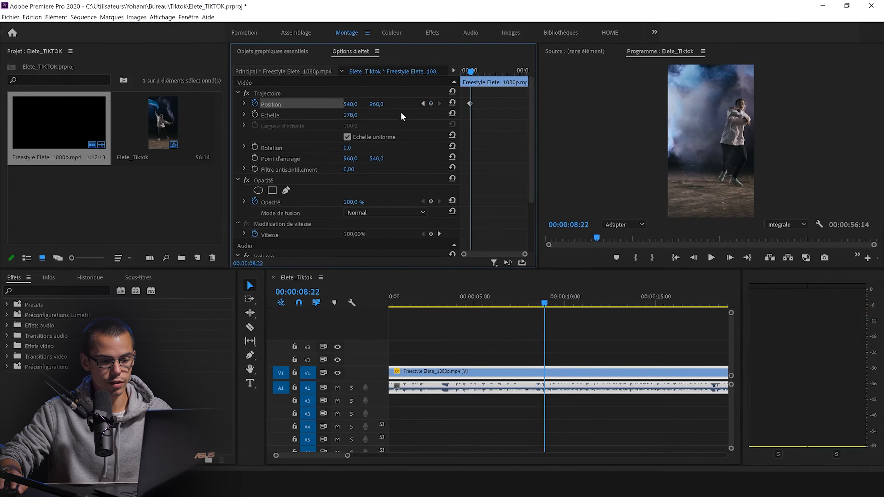
drag(530, 200, 530, 201)
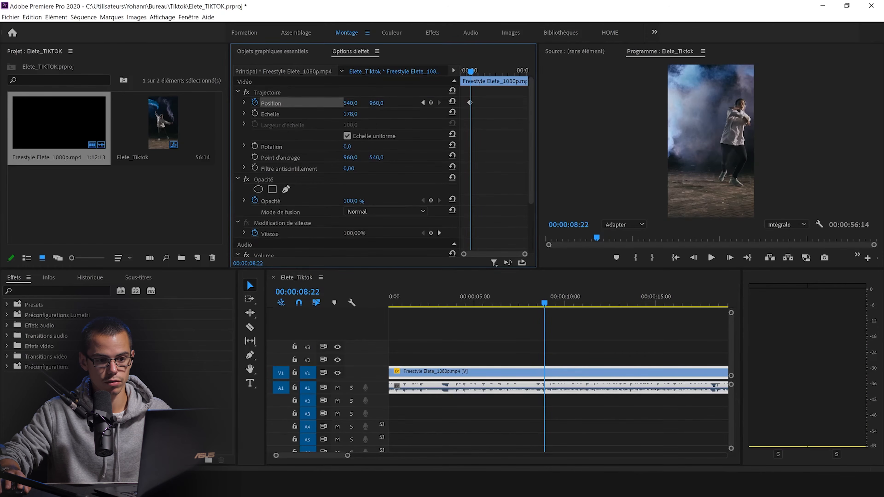
drag(350, 103, 330, 103)
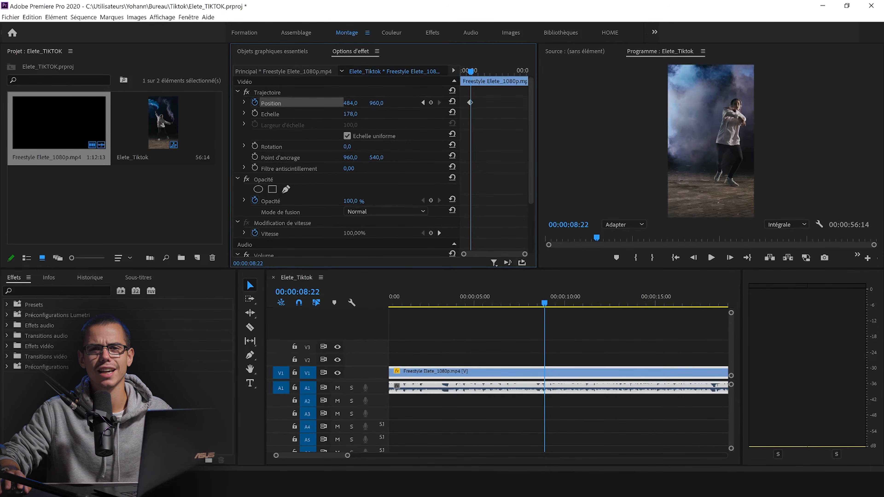
drag(330, 103, 261, 103)
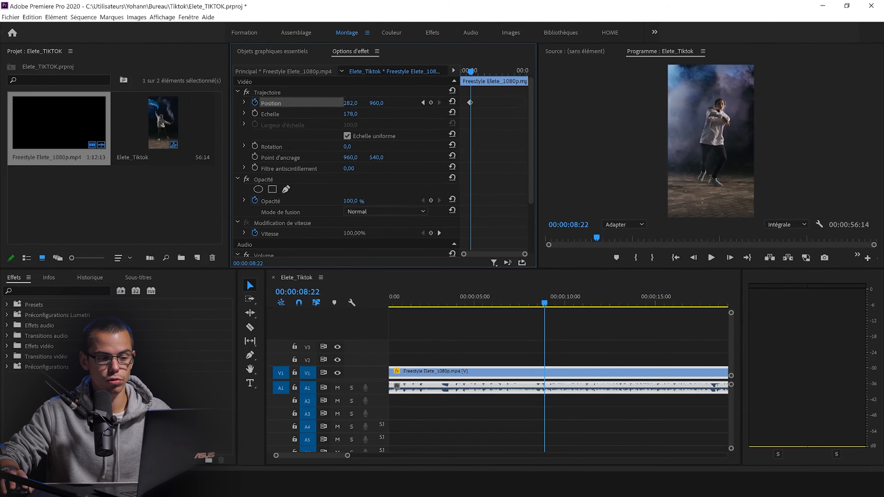
Step: Play on to 00:00:15:18 and set the clip's horizontal position to 459 to recenter the dancer
click(593, 338)
key(space)
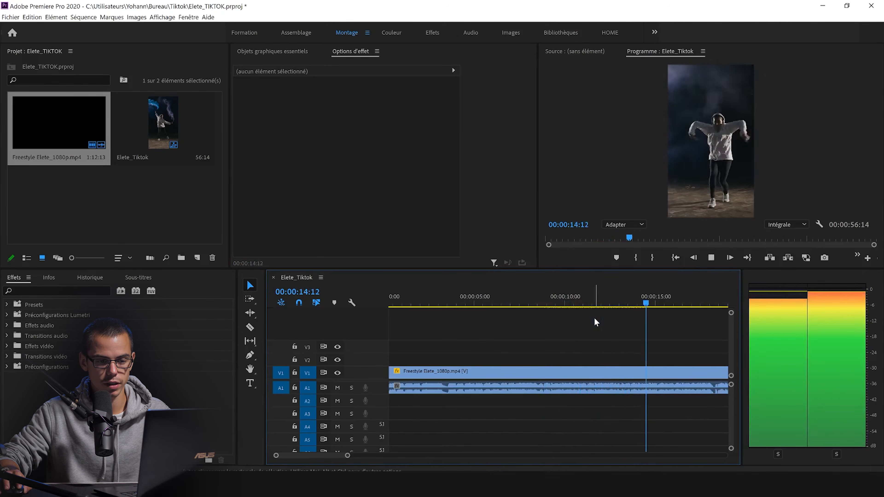
key(space)
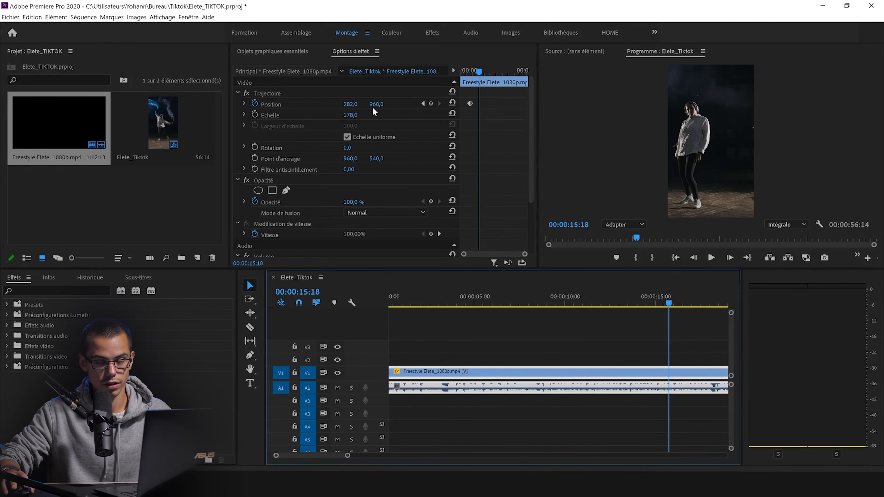
drag(350, 104, 355, 104)
Step: Enlarge the effect settings area around the Position keyframes and move the playhead back to 00:00:08:24
scroll(507, 183, up, 3)
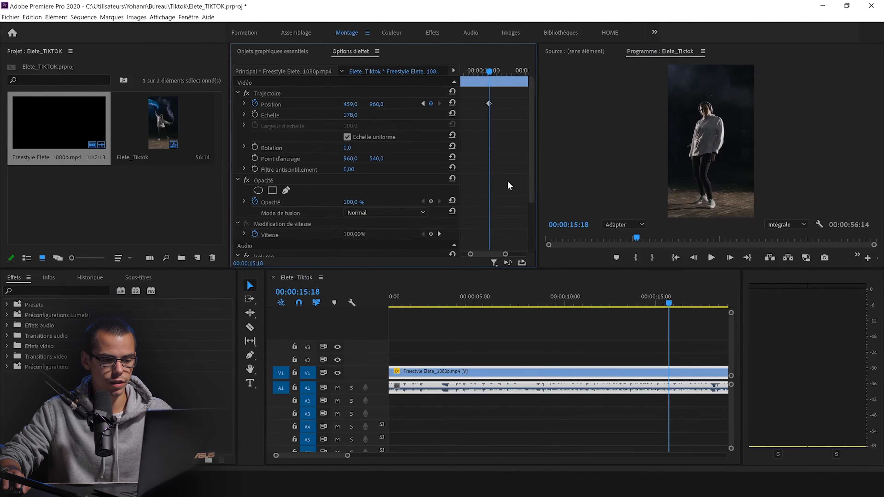
drag(541, 204, 713, 204)
drag(230, 208, 170, 206)
mouse_move(650, 254)
mouse_down()
mouse_move(672, 256)
mouse_move(660, 255)
mouse_up()
click(581, 72)
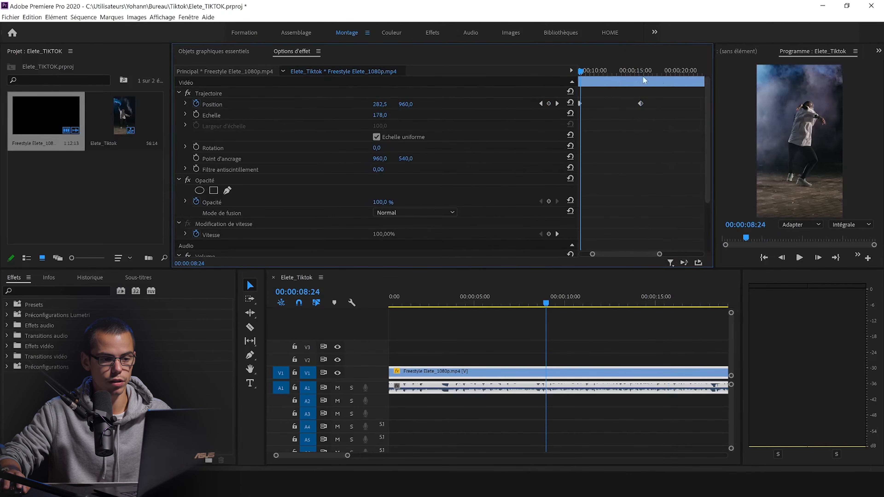
Step: Examine how the clip's position shifts between its keyframes from 00:00:08:07 to 00:00:15:18
click(557, 103)
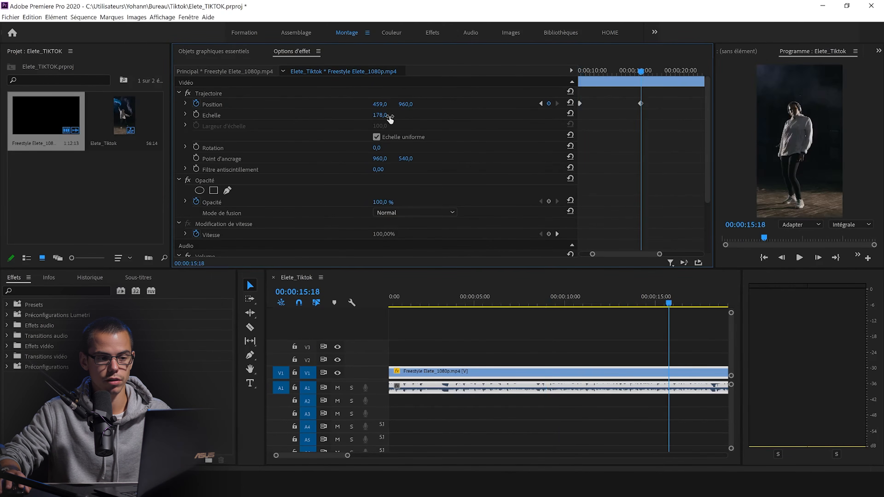
click(583, 72)
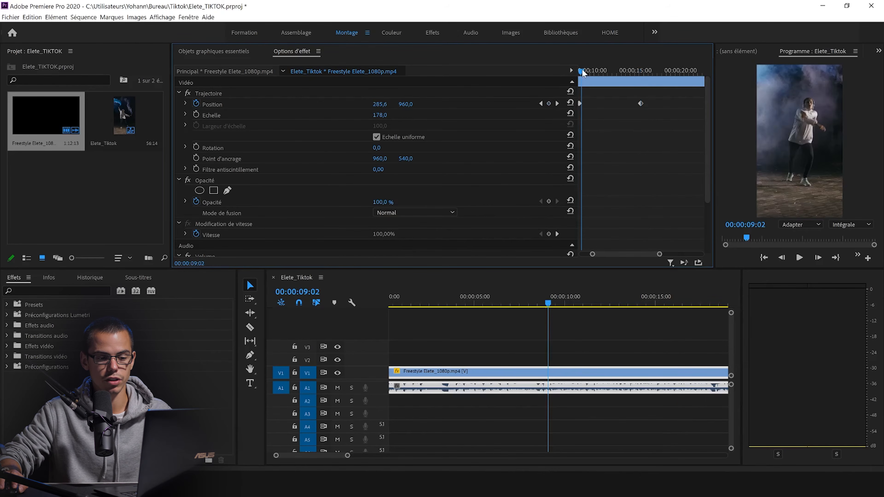
mouse_move(660, 255)
mouse_down()
mouse_move(674, 255)
mouse_move(646, 255)
mouse_move(657, 254)
mouse_up()
click(636, 104)
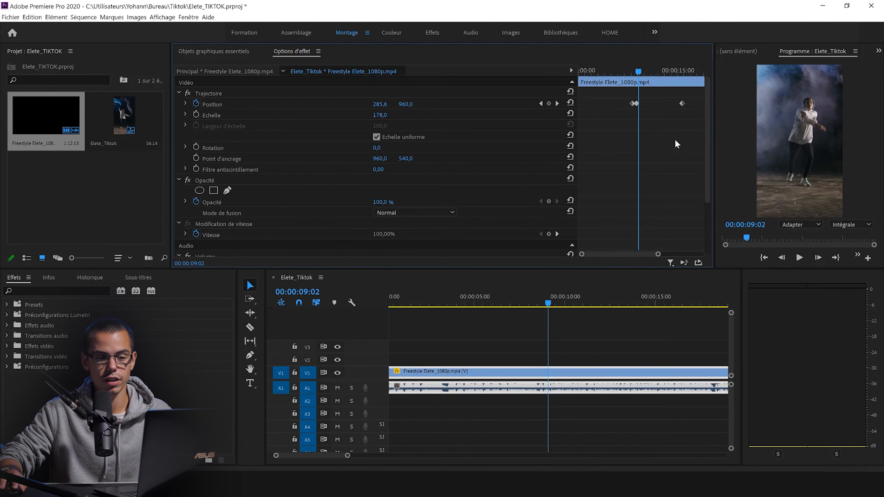
drag(638, 73, 637, 81)
key(equal)
key(equal)
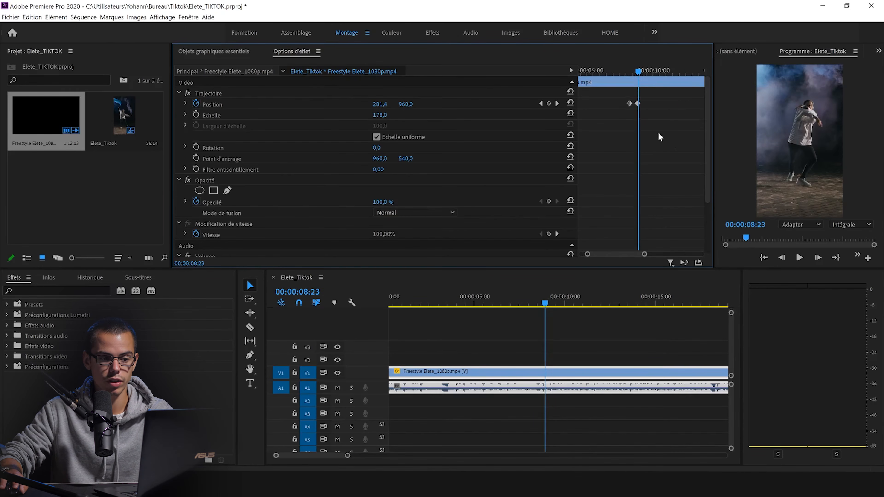
click(623, 73)
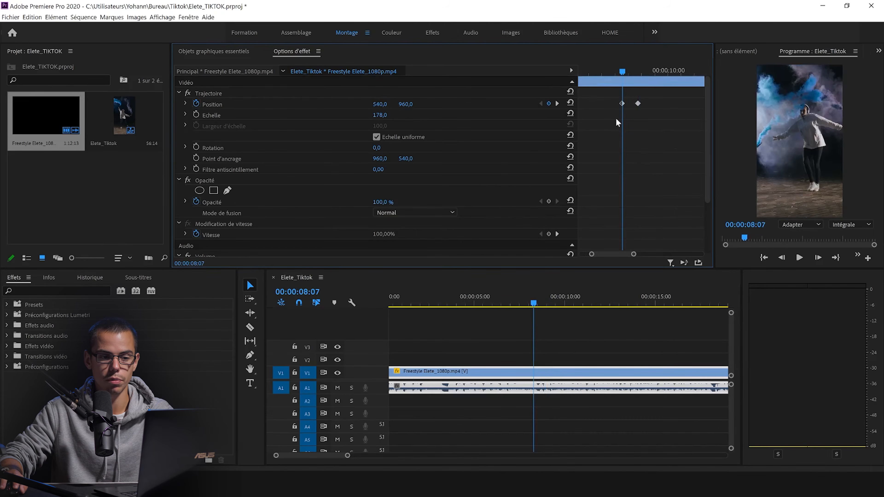
drag(622, 71, 637, 76)
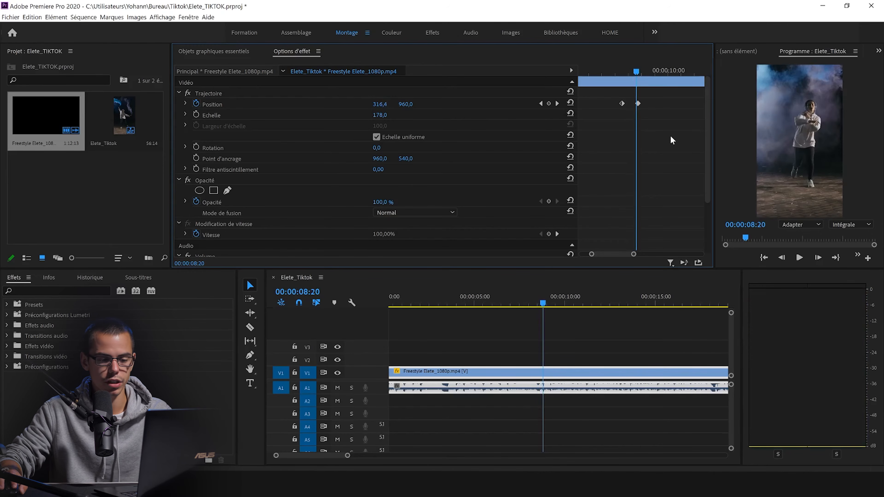
key(minus)
key(minus)
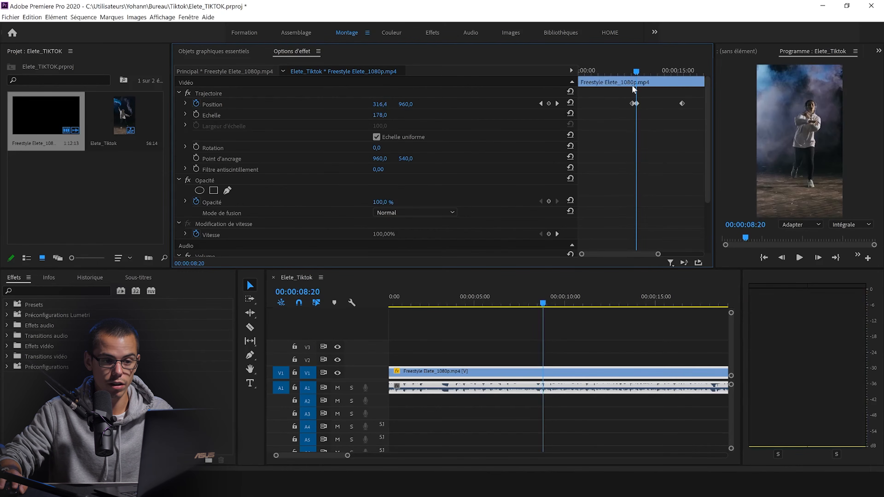
Step: Copy the second Position keyframe, paste it at 00:00:15:08 to hold the horizontal position until there, and scrub through the held section
mouse_move(648, 68)
mouse_down()
mouse_move(674, 72)
mouse_move(663, 72)
mouse_up()
mouse_move(671, 78)
mouse_down()
mouse_move(645, 76)
mouse_move(684, 88)
mouse_move(645, 86)
mouse_move(677, 94)
mouse_up()
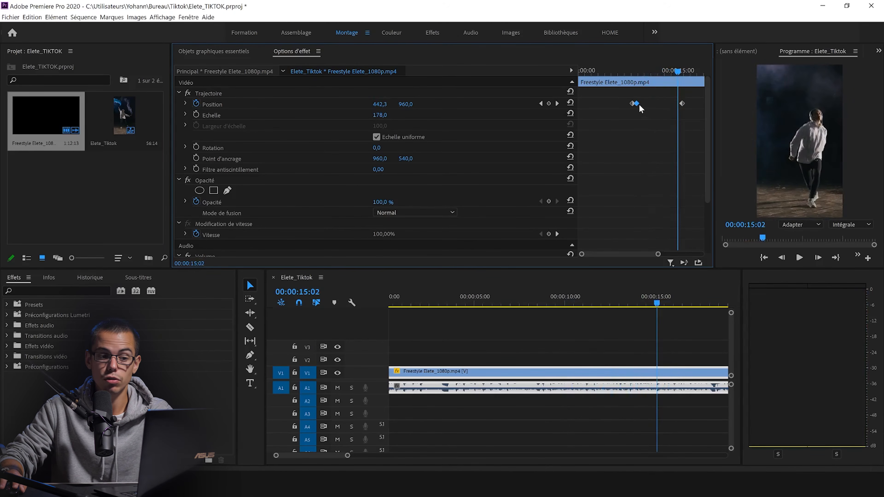
drag(639, 72, 679, 94)
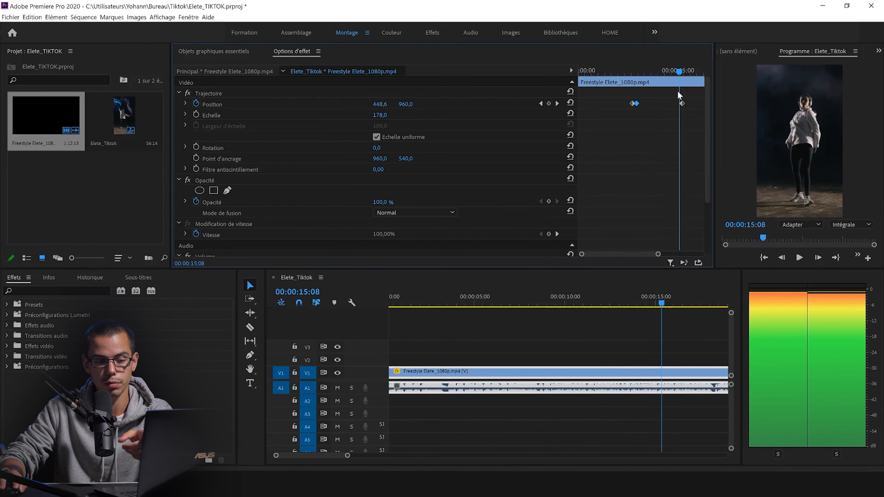
click(637, 104)
click(665, 153)
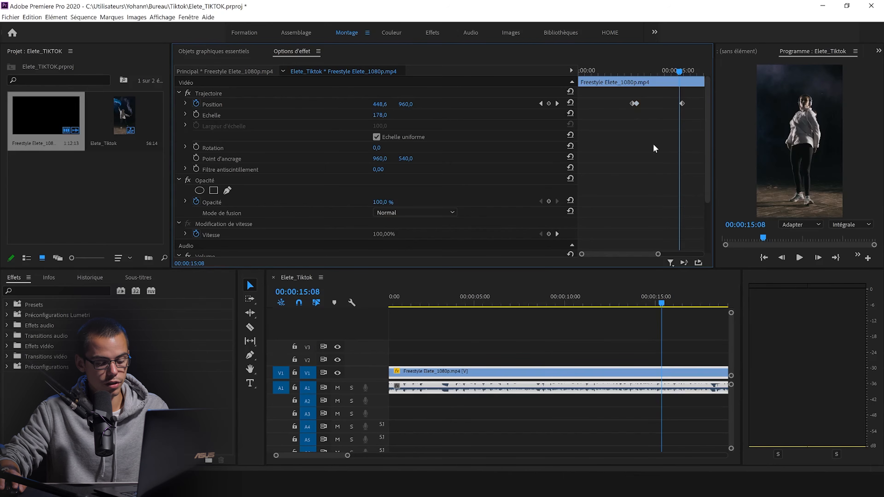
key(ctrl+v)
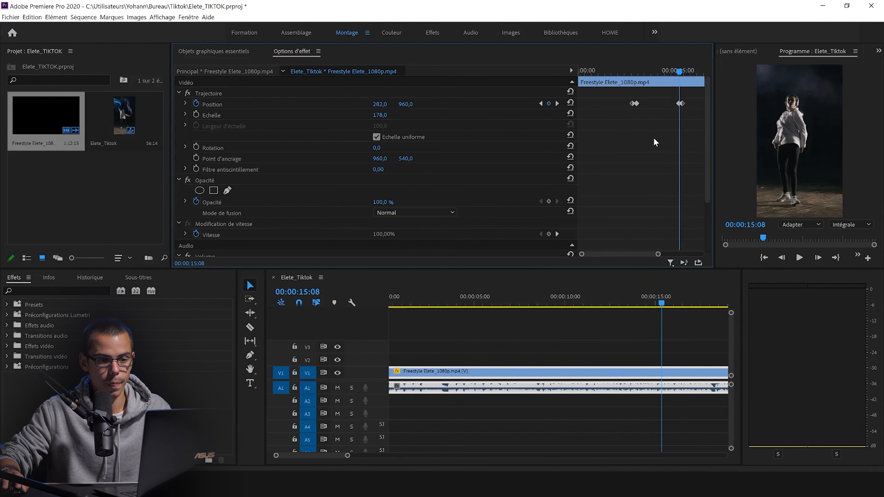
click(639, 72)
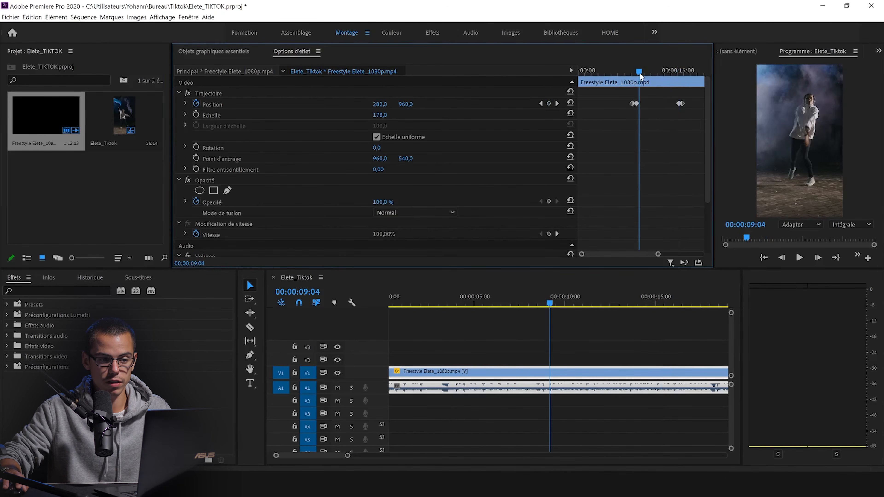
drag(640, 71, 681, 72)
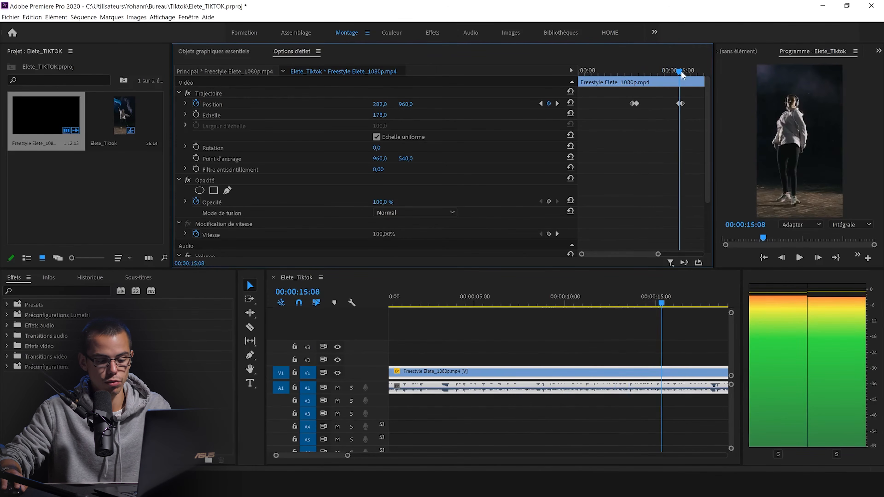
scroll(644, 127, up, 3)
click(658, 104)
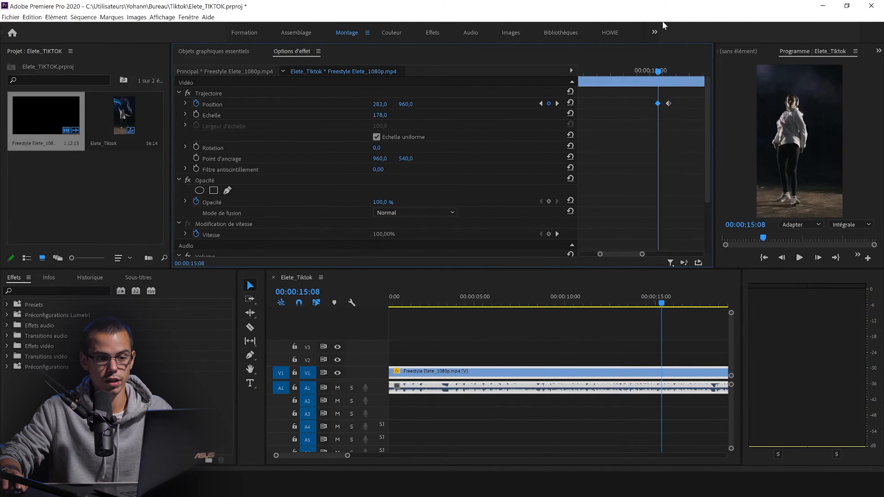
Step: Add a Position keyframe at 00:00:16:22 to hold the horizontal value of 459 up to that point
drag(658, 70, 635, 80)
click(670, 105)
scroll(638, 121, down, 3)
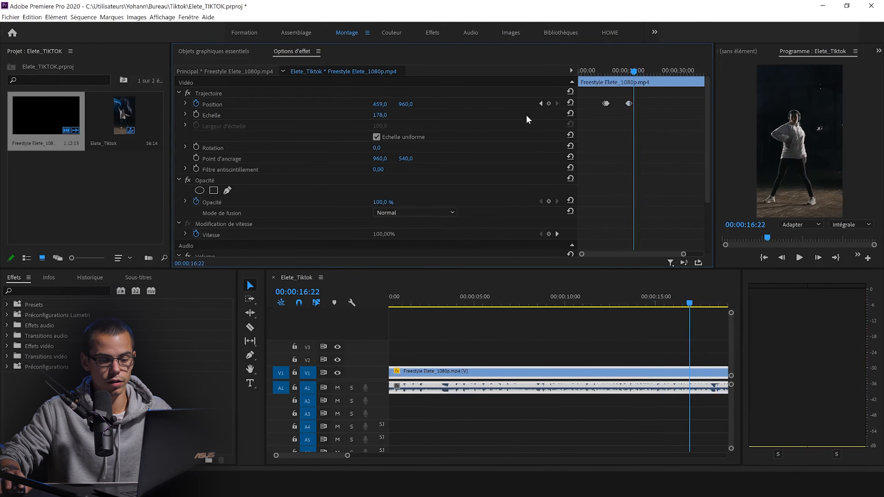
scroll(624, 131, up, 3)
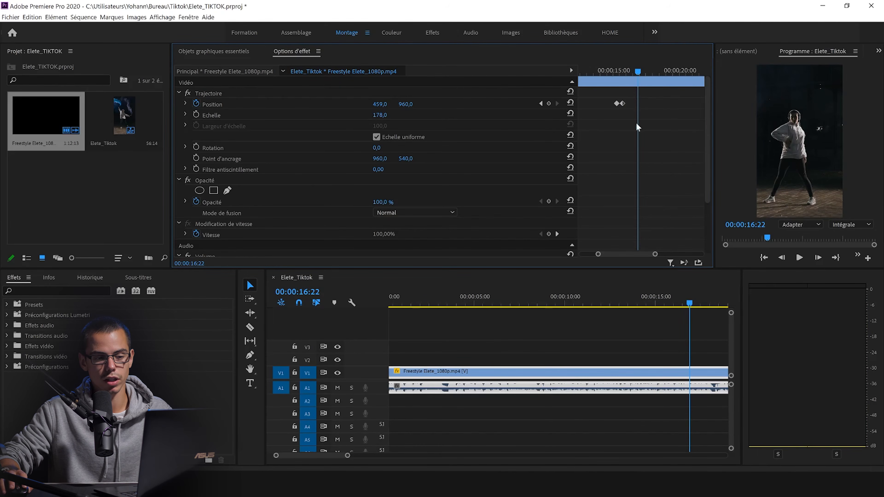
click(549, 104)
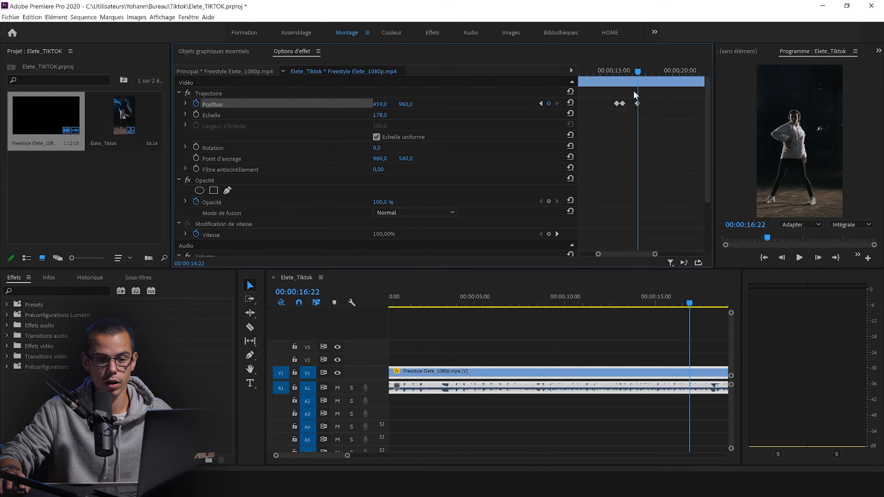
Step: Recenter the dancer by setting the horizontal position to 16 at 00:00:18:02 and to 1039 at 00:00:19:14
drag(638, 75, 654, 74)
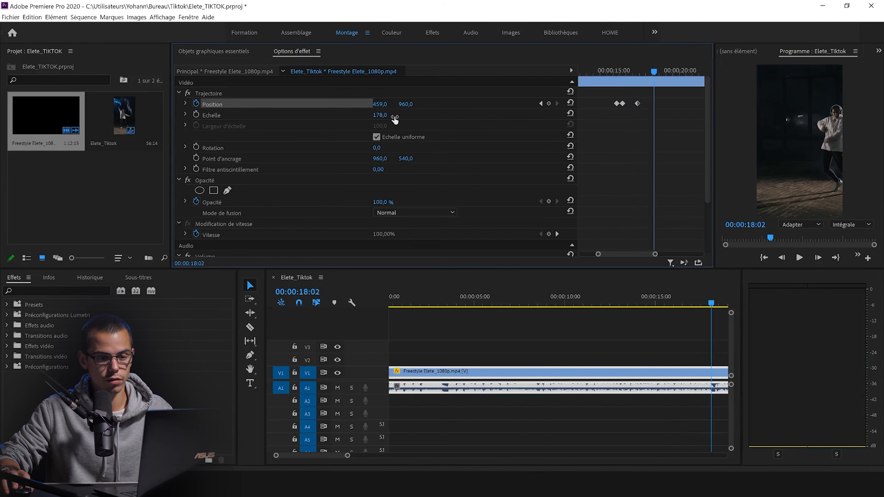
drag(379, 104, 222, 104)
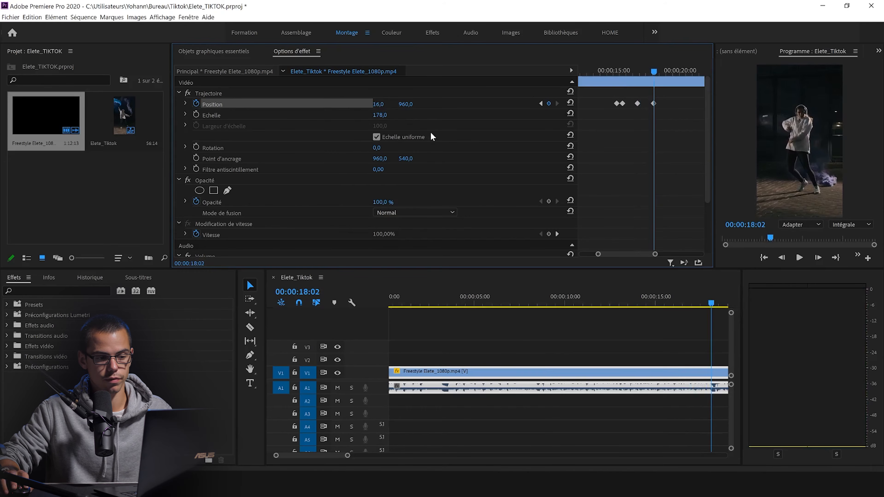
drag(655, 74, 674, 88)
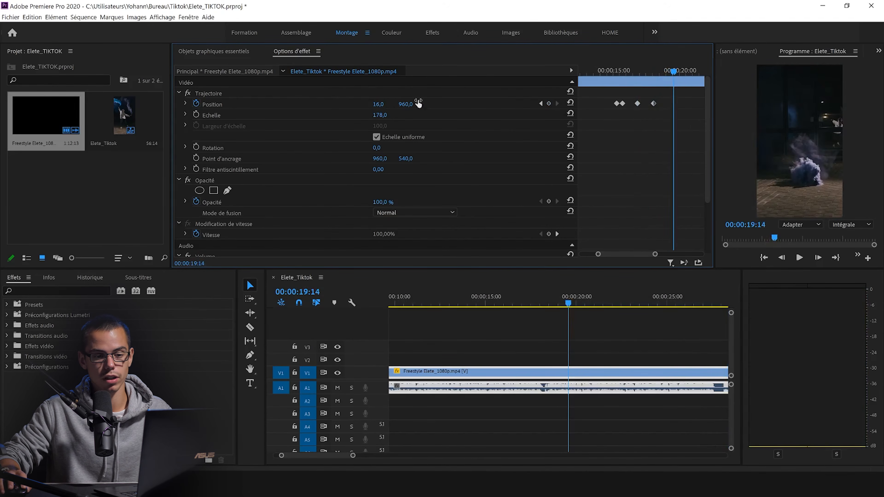
drag(378, 104, 549, 103)
Step: Try to follow the dancer more closely with two extra Position keyframes between 00:00:18:02 and 00:00:19:14, and play the passage
drag(673, 71, 650, 75)
scroll(676, 134, up, 3)
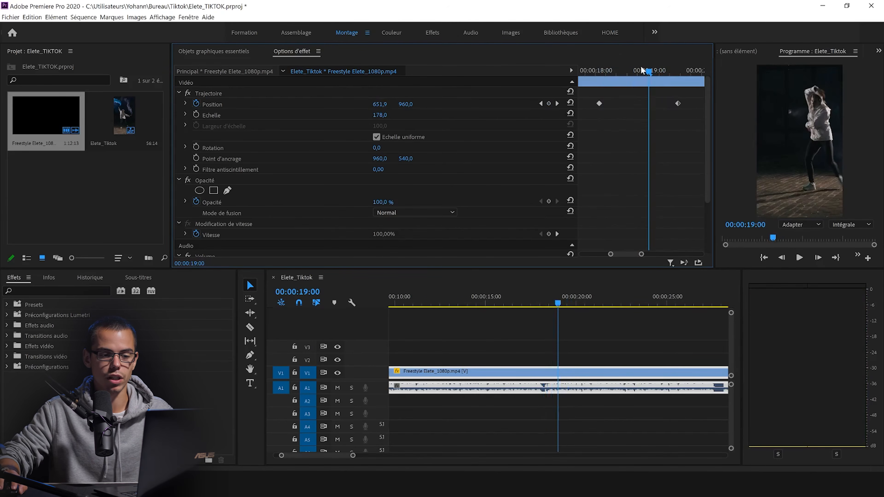
click(641, 71)
click(598, 103)
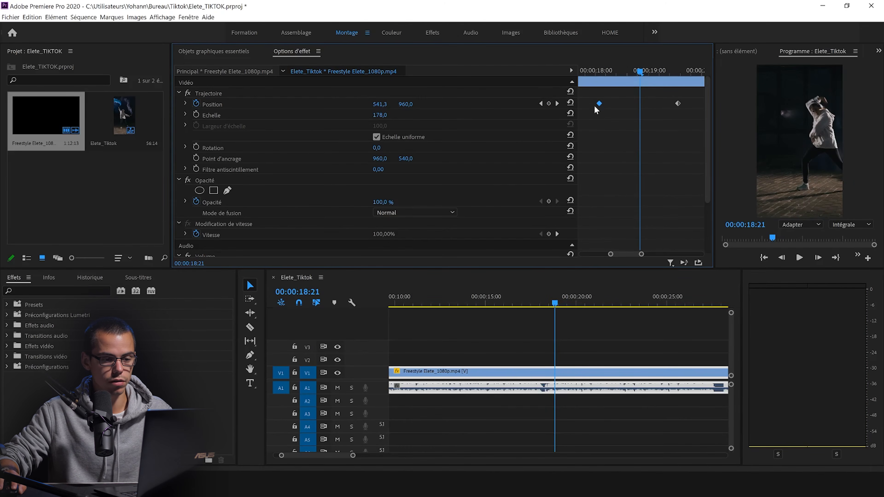
mouse_move(615, 68)
mouse_down()
mouse_move(602, 71)
mouse_move(625, 76)
mouse_up()
drag(379, 105, 316, 105)
drag(626, 72, 659, 75)
drag(381, 104, 345, 104)
click(630, 70)
drag(631, 69, 591, 83)
key(space)
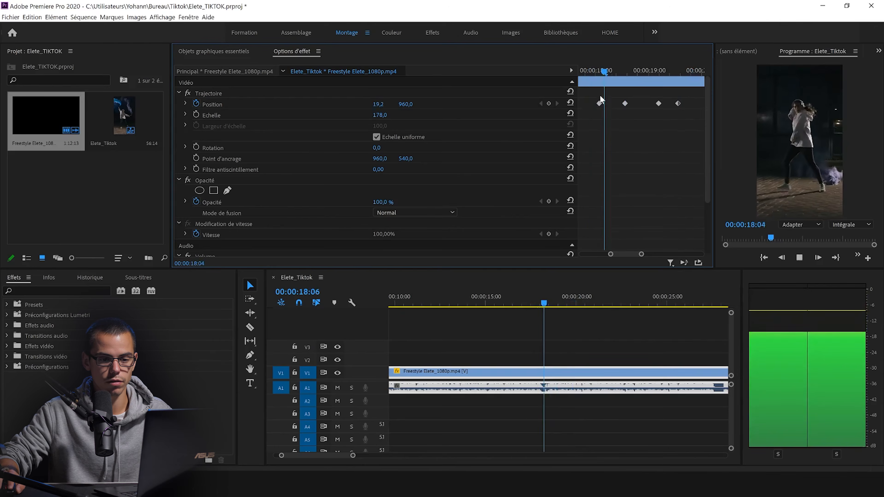
key(space)
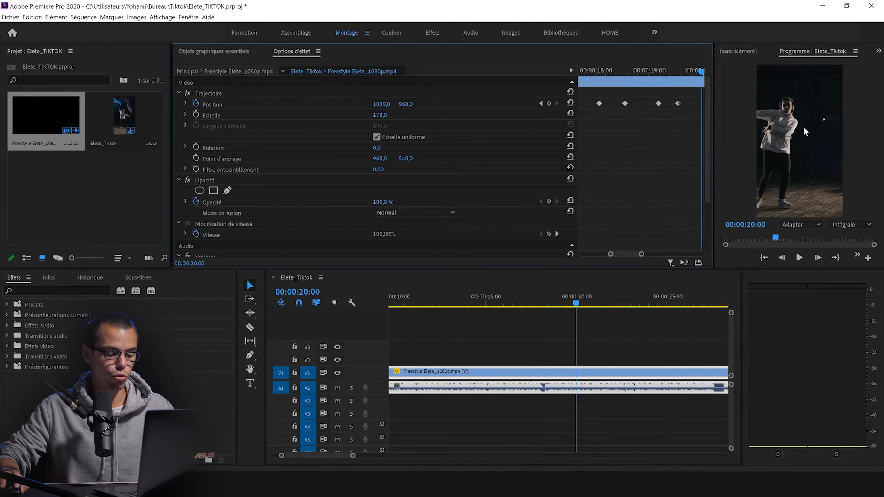
Step: Delete the two extra Position keyframes between 00:00:18:02 and 00:00:19:14
click(659, 104)
key(Delete)
click(625, 103)
key(Delete)
Step: Play back the keyframed passage around 00:00:15:09 and bring the whole clip into view in the sequence
drag(624, 72, 612, 89)
key(minus)
key(minus)
key(minus)
key(space)
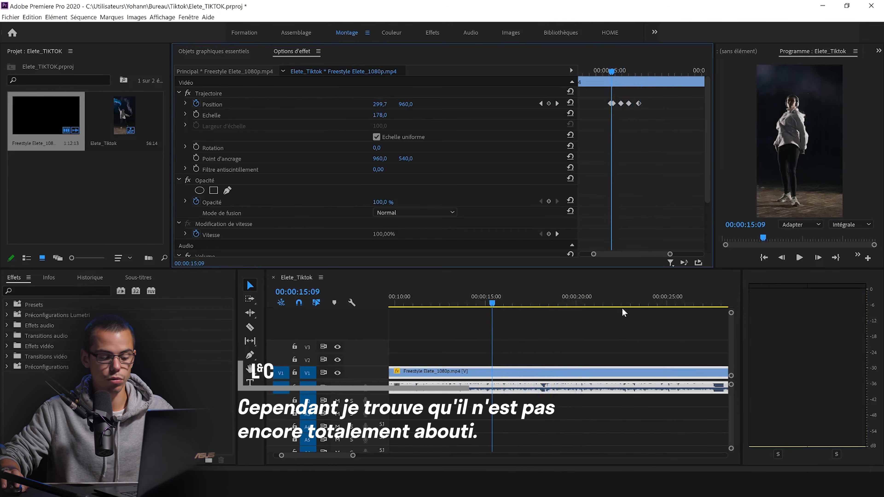
click(637, 324)
key(minus)
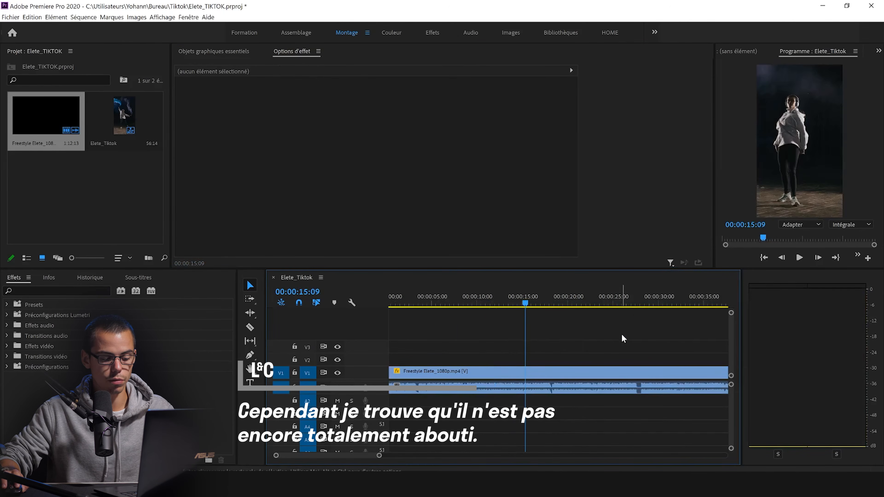
key(minus)
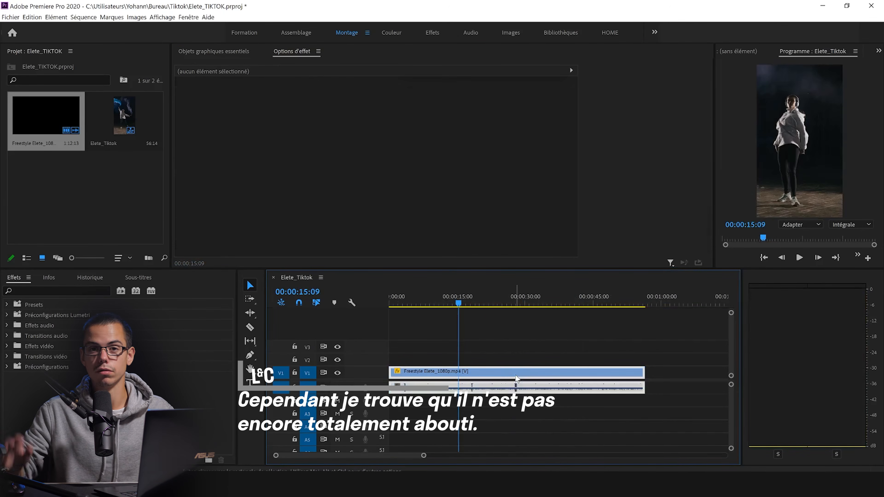
Step: Review the clip's full set of Position keyframes and scrub the sequence between 00:00:10:04 and 00:00:13:03
click(557, 371)
click(454, 364)
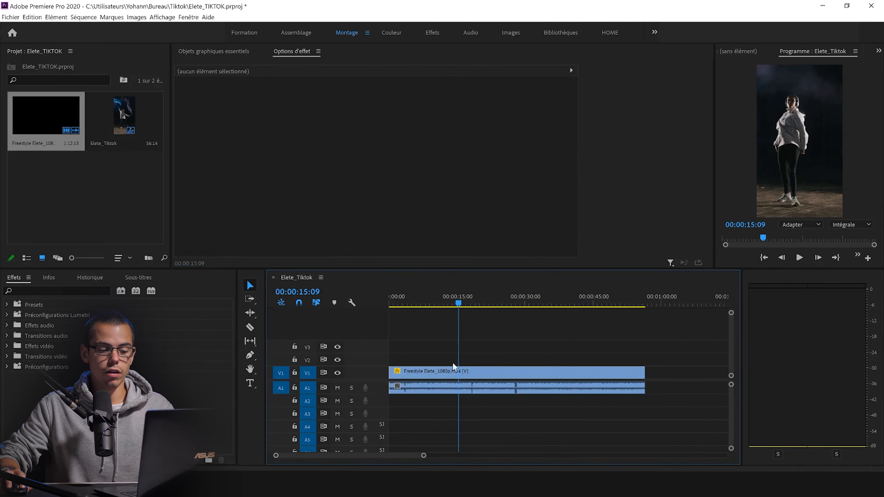
click(453, 372)
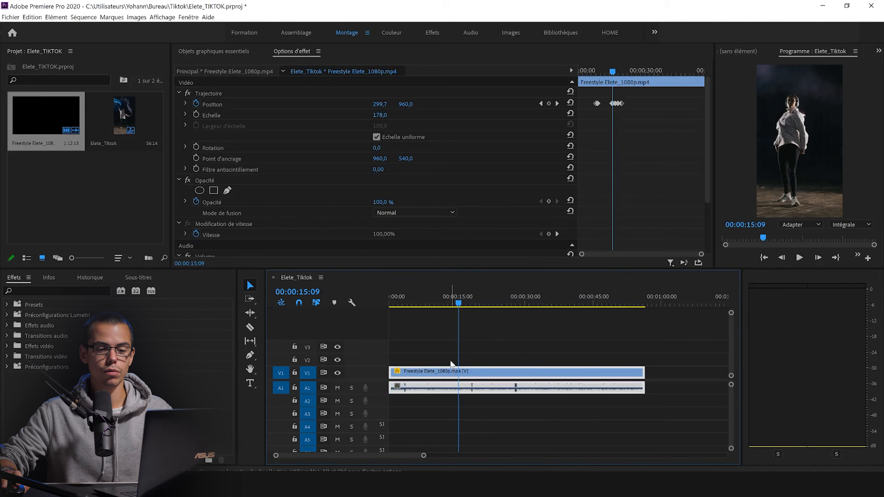
click(481, 349)
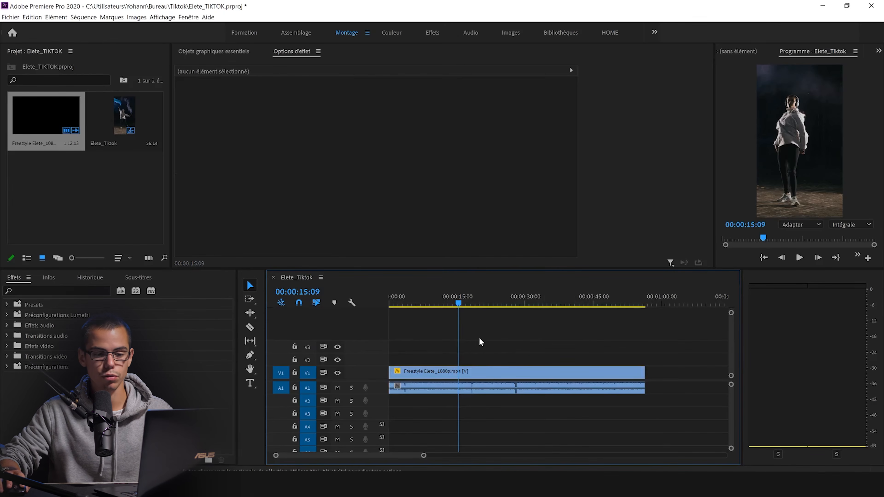
drag(457, 307, 448, 303)
drag(655, 112, 572, 101)
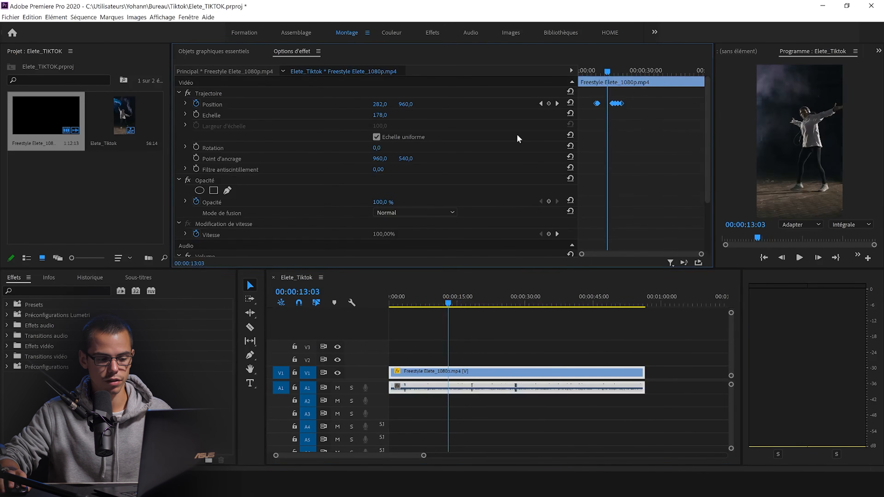
drag(464, 295, 467, 298)
drag(535, 309, 437, 330)
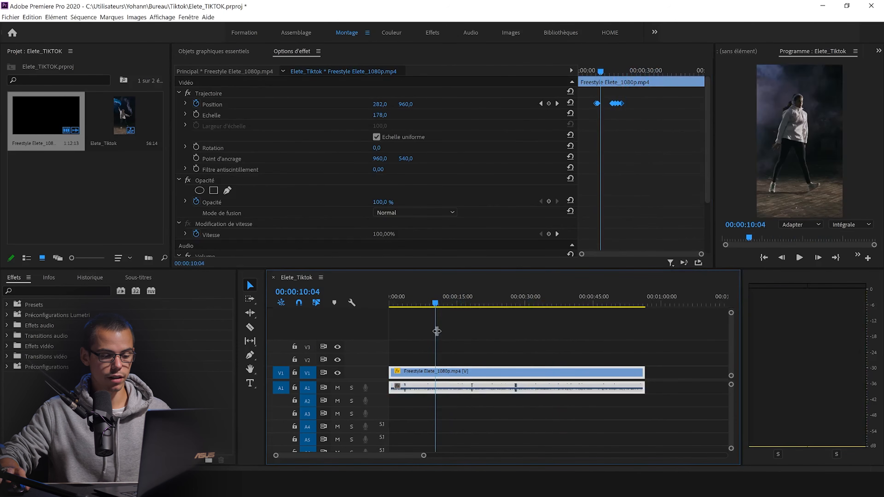
click(521, 344)
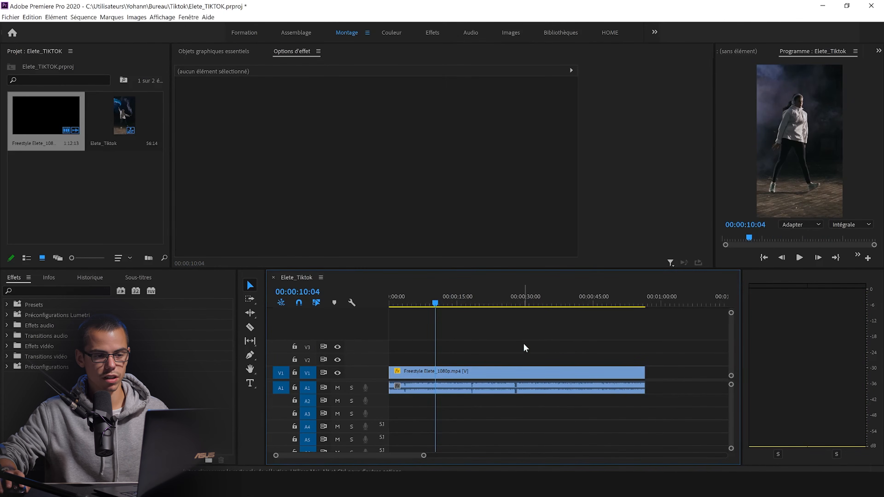
Step: Open the media export settings for the sequence and choose the H.264 format with the "Correspondance à la source – Débit élevé" preset
key(ctrl+m)
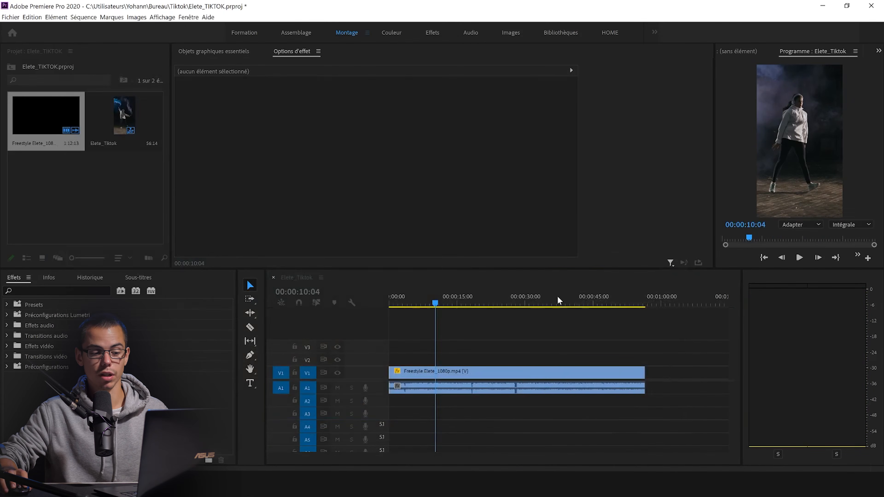
drag(557, 299, 454, 303)
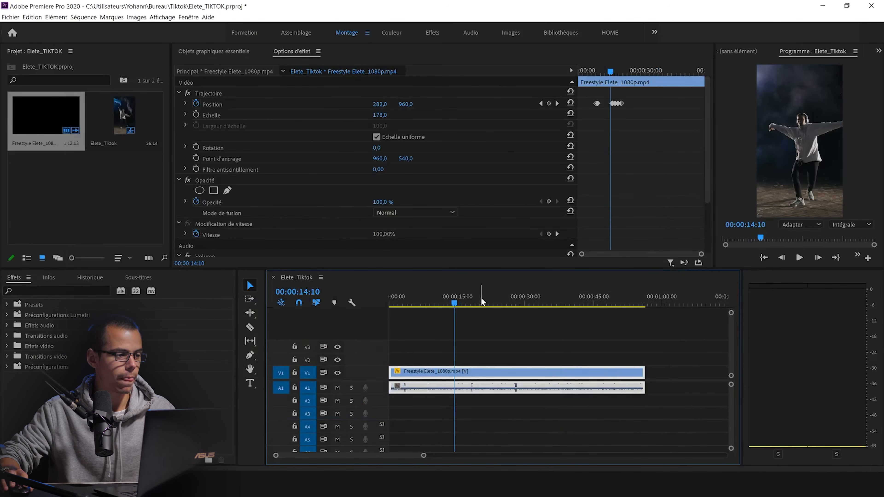
click(14, 18)
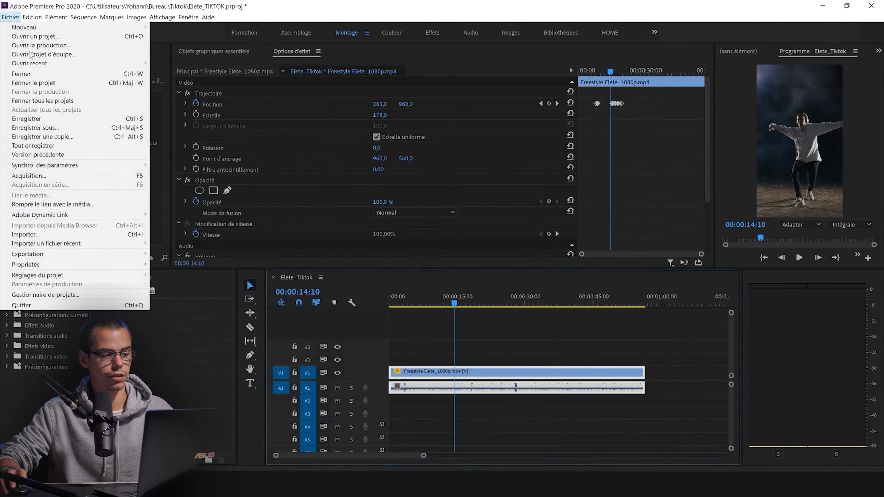
mouse_move(93, 259)
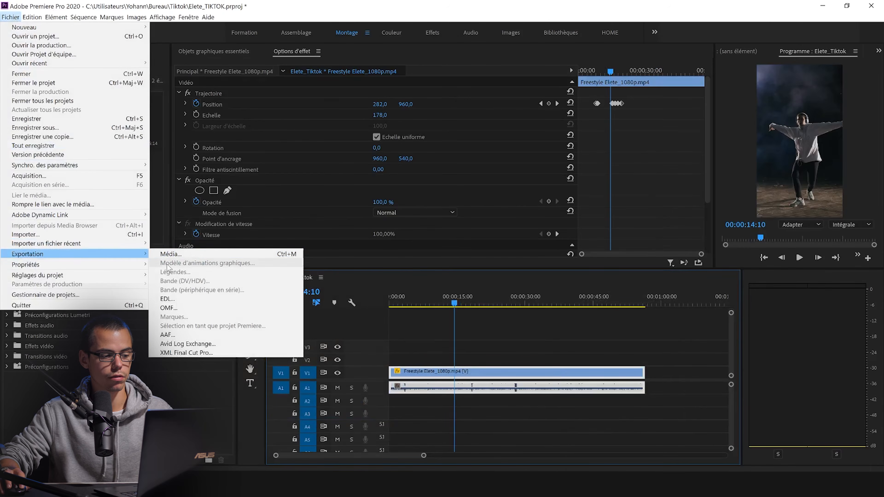
click(171, 254)
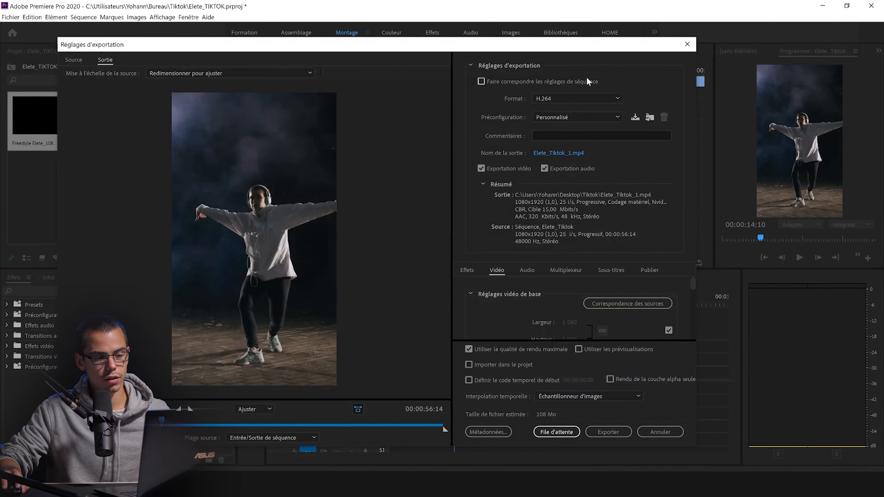
click(585, 101)
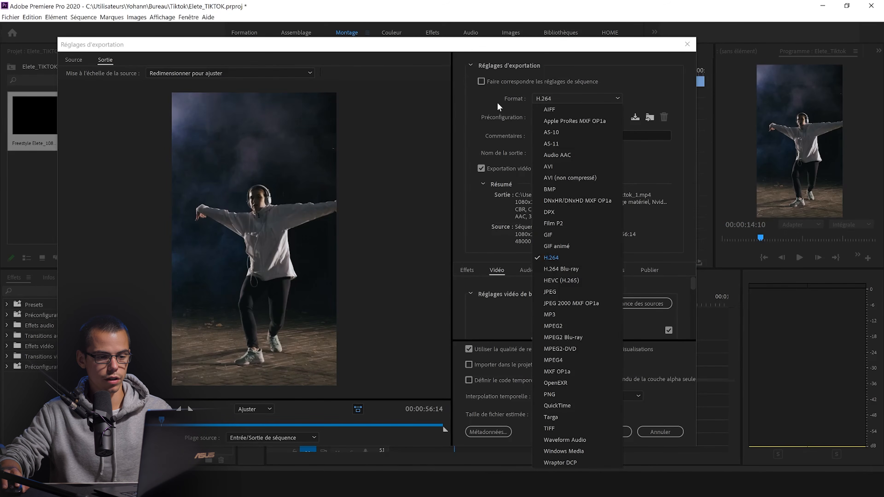
click(559, 258)
click(574, 117)
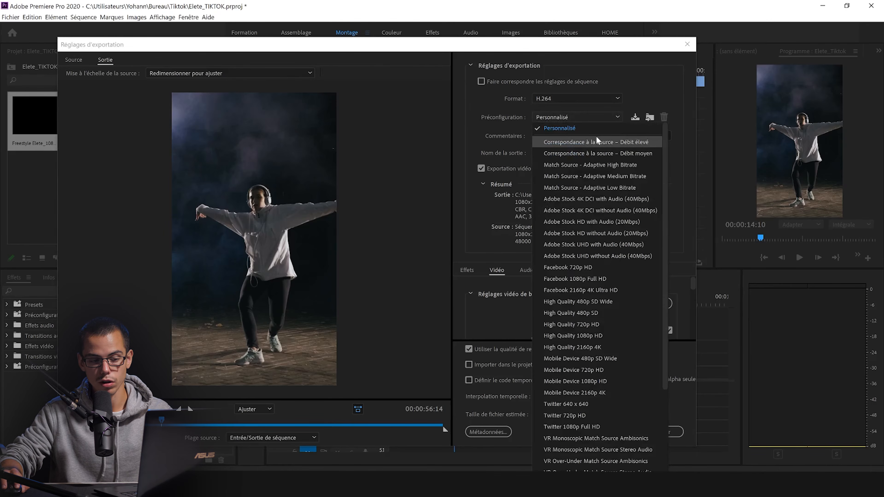
click(566, 141)
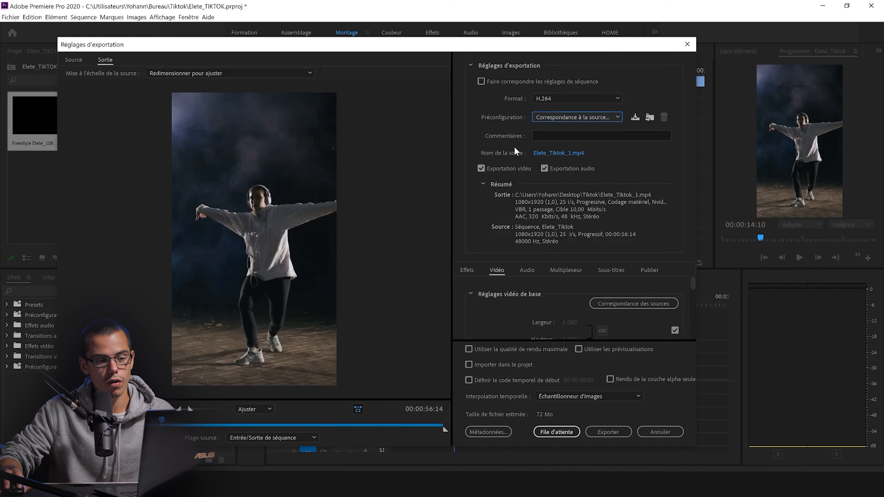
Step: Set the export output to a file named Elete_Tiktok.mp4 in the Bureau folder
click(549, 153)
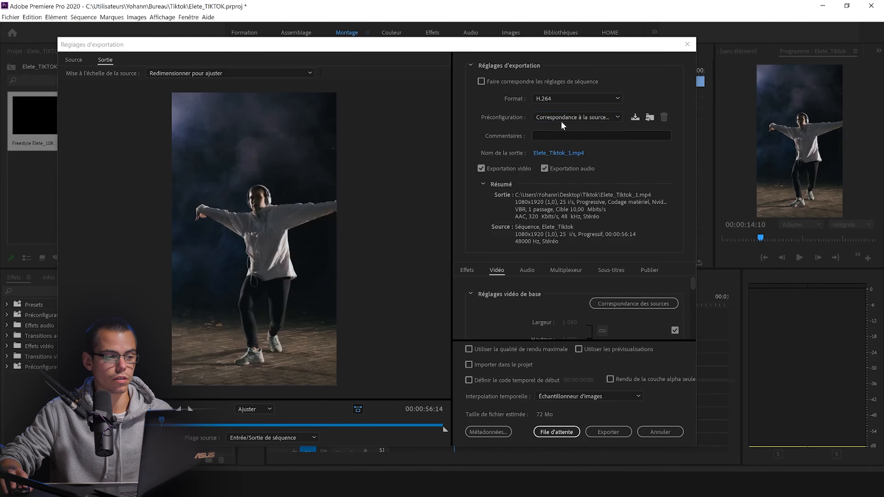
click(361, 142)
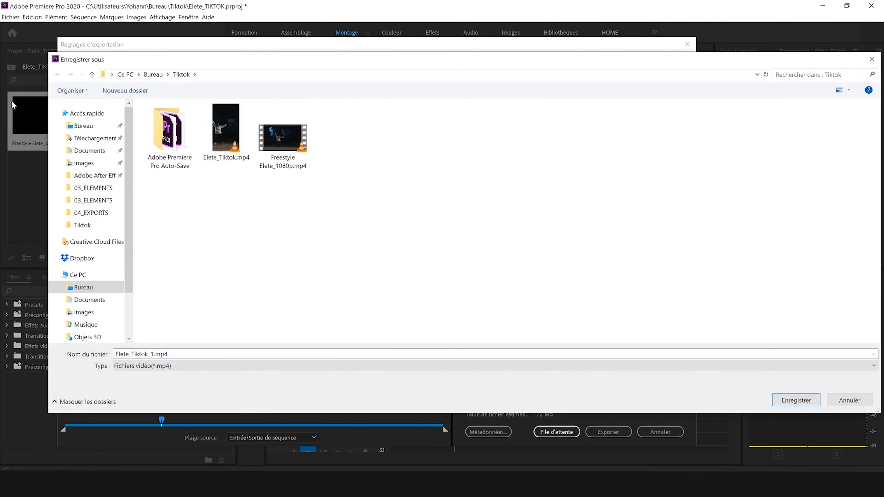
click(223, 111)
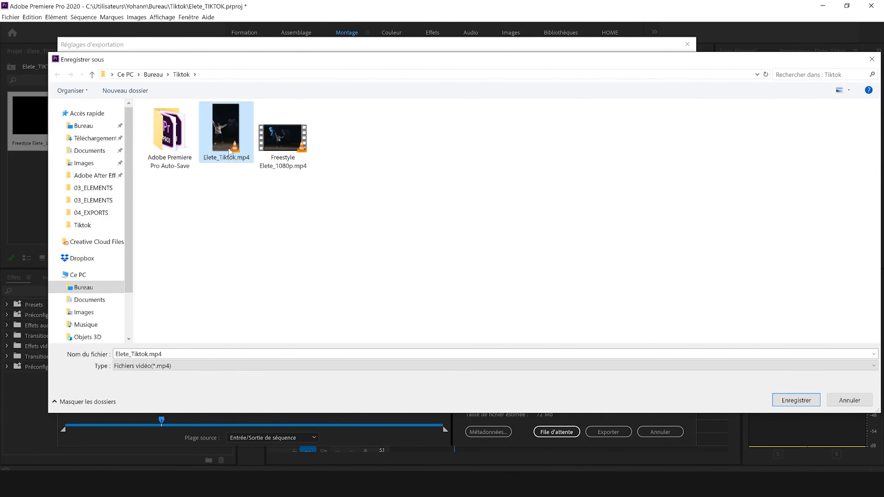
click(86, 126)
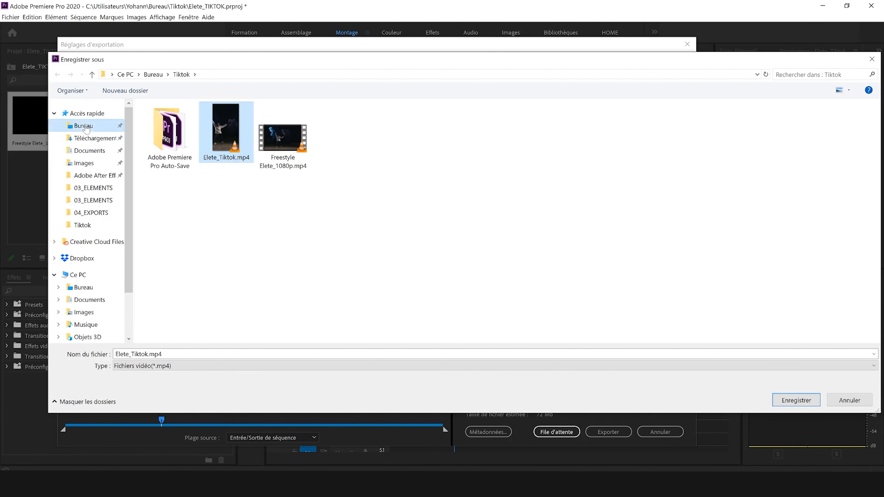
click(146, 353)
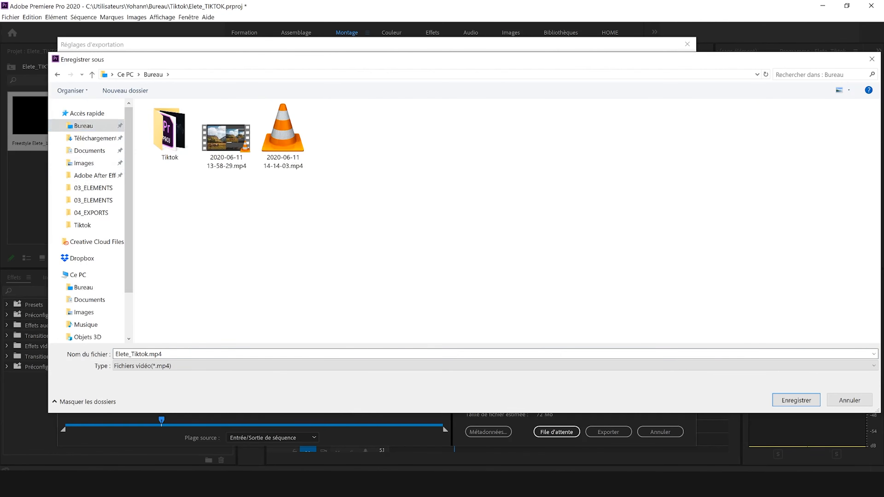
key(ctrl+a)
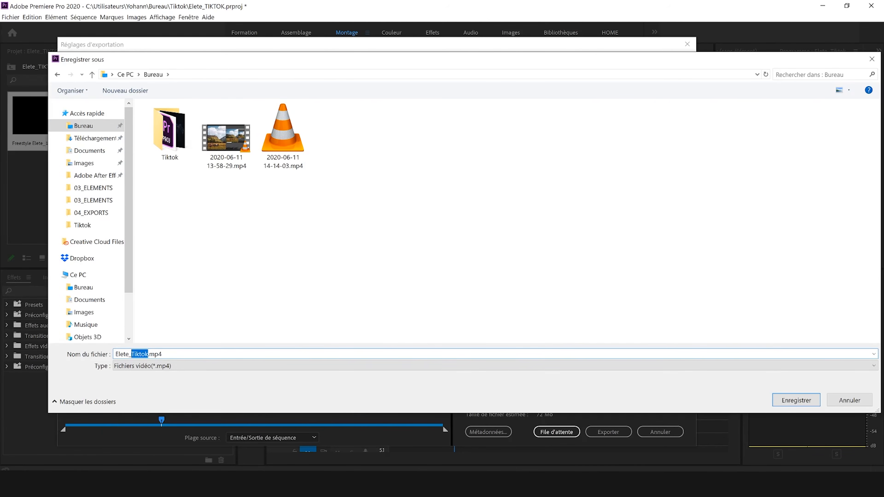
text(_T)
click(804, 400)
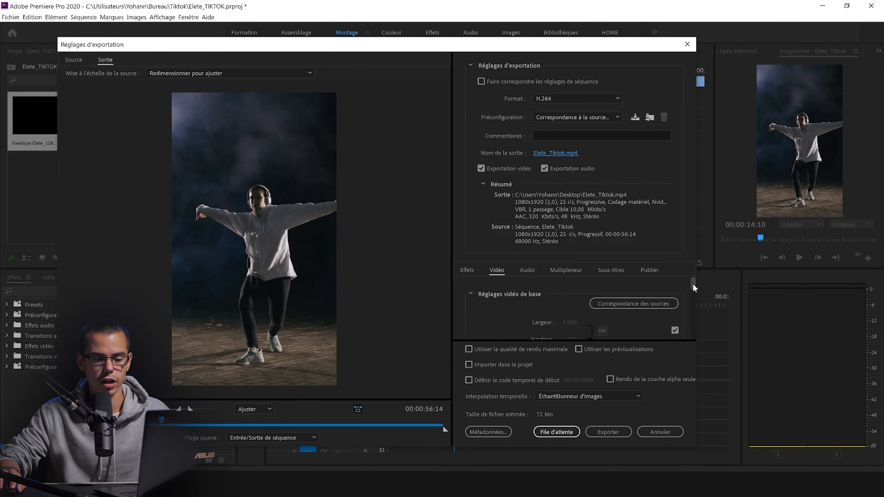
Step: Set the video bitrate encoding to CBR with a target bitrate of 15 Mbit/s
drag(693, 284, 692, 285)
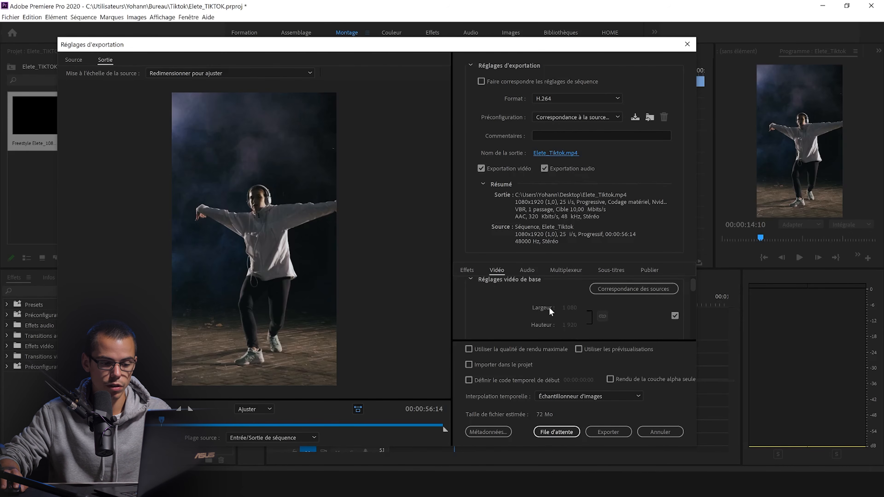
drag(692, 293, 699, 326)
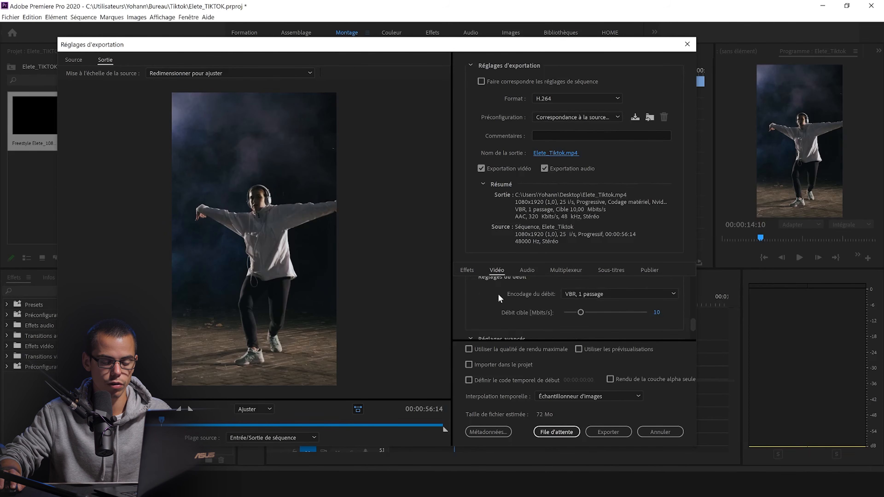
click(595, 294)
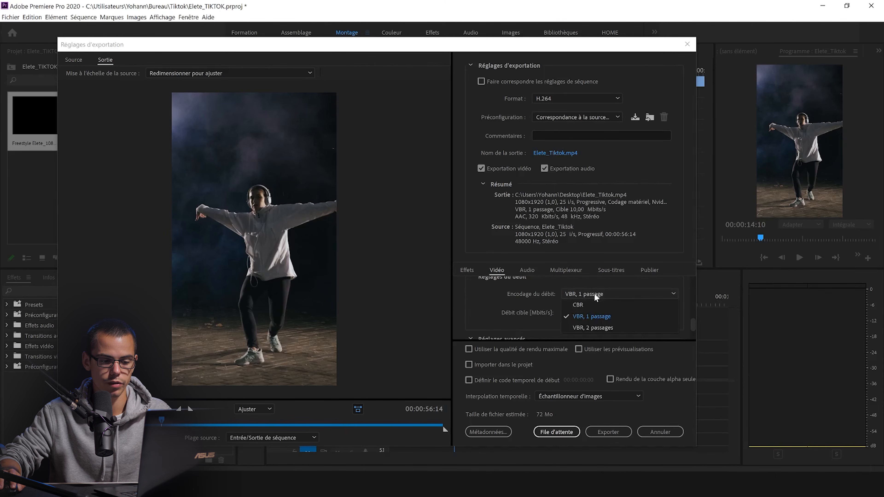
click(587, 303)
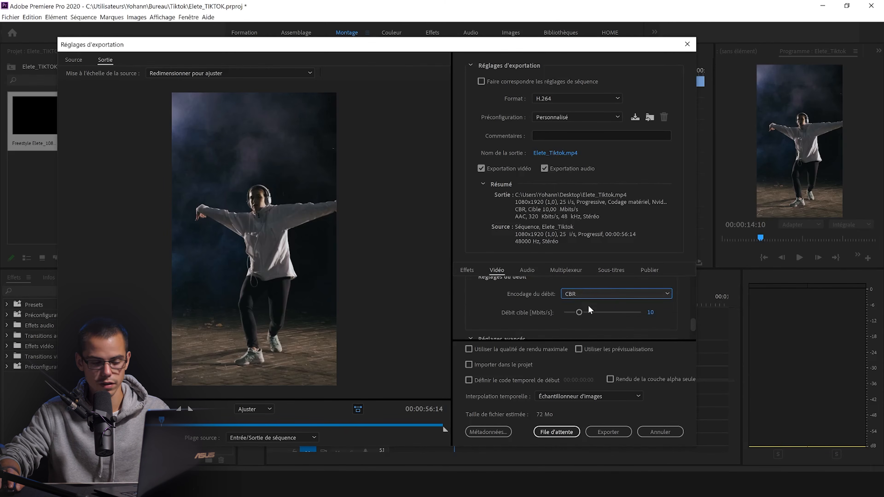
click(652, 313)
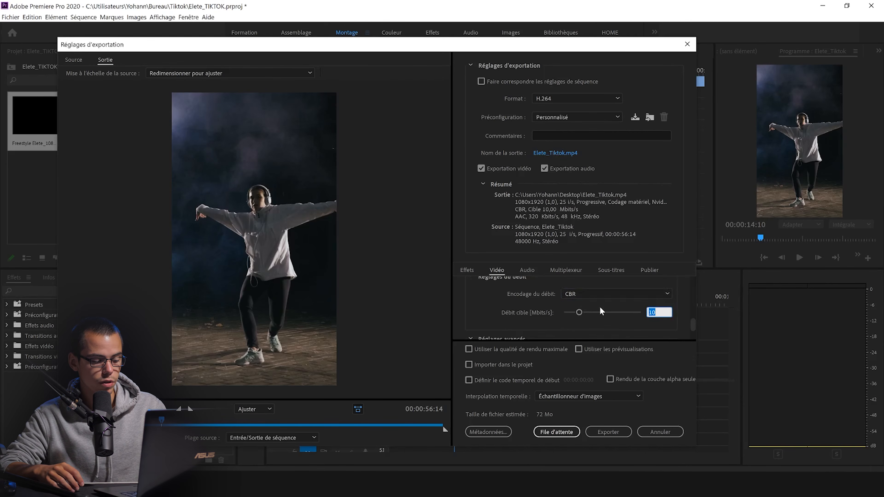
text(15)
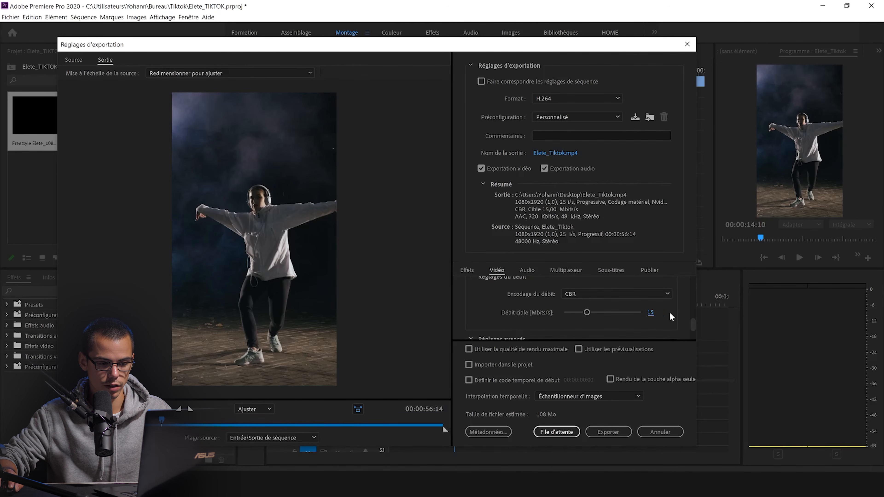
Step: Enable maximum render quality and export the sequence
drag(692, 323, 693, 335)
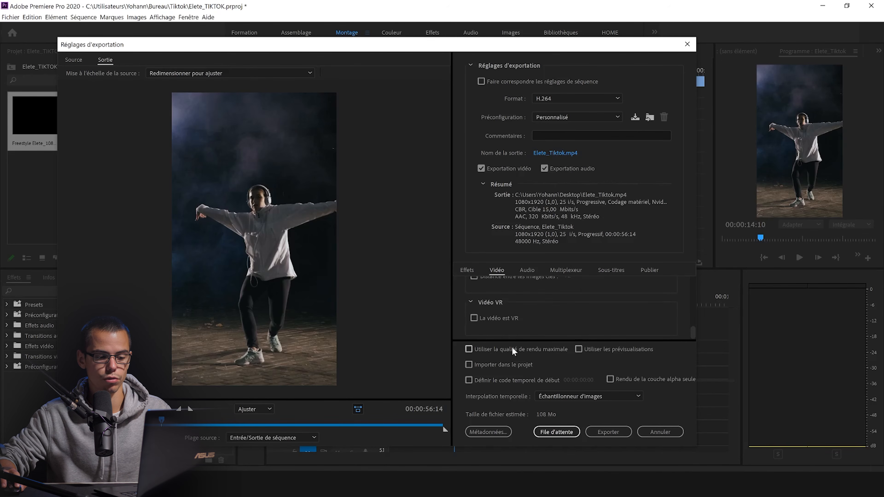
click(471, 348)
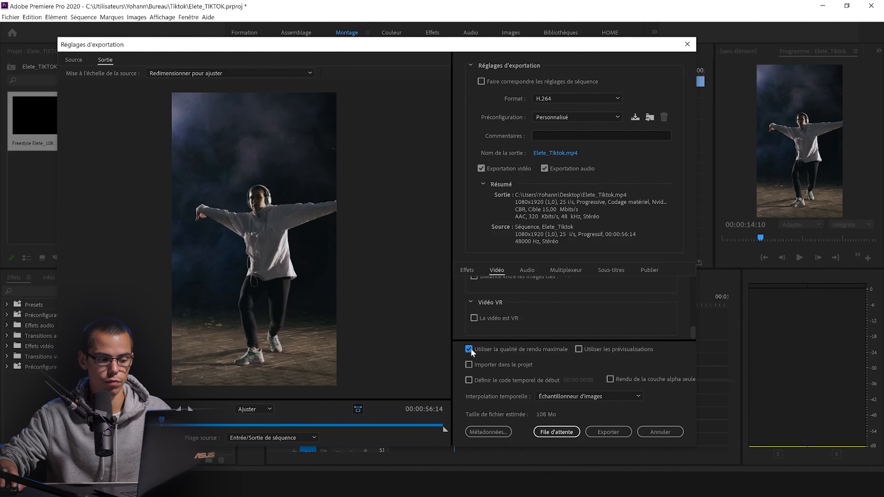
click(603, 430)
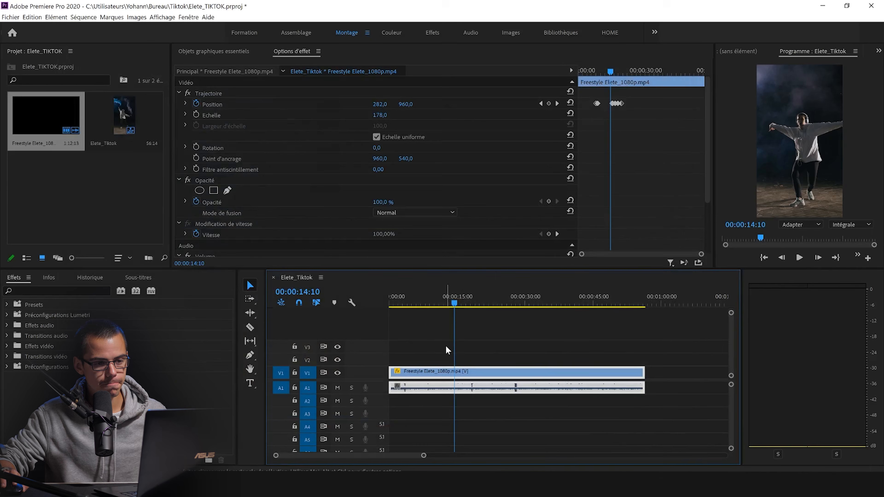
Step: Switch to File Explorer and open the exported Elete_Tiktok.mp4 from the Bureau folder in VLC
click(465, 356)
click(296, 484)
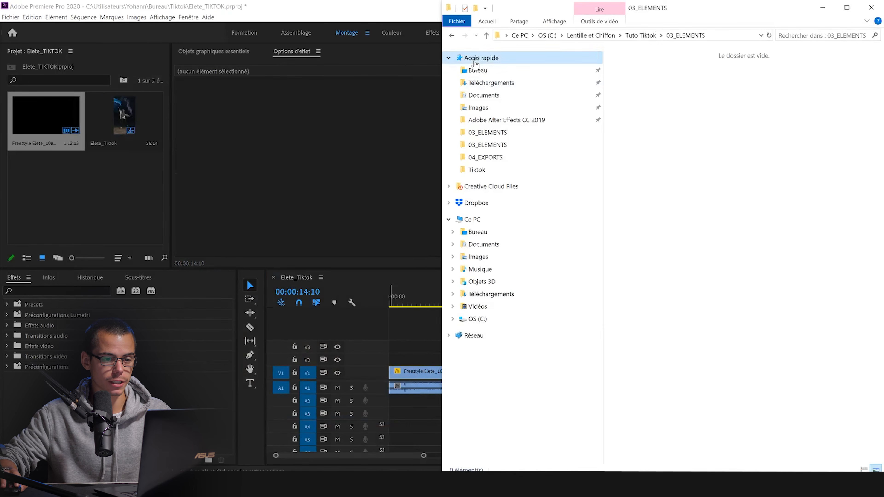
click(477, 70)
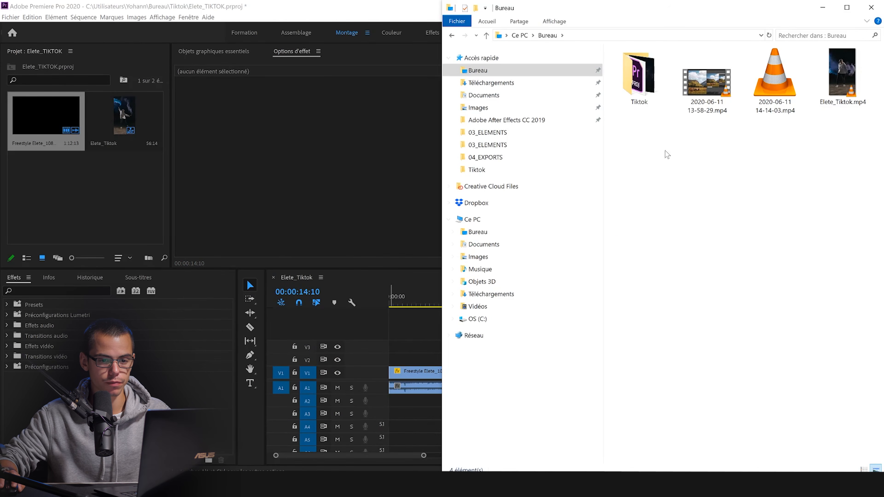
click(843, 86)
double_click(844, 86)
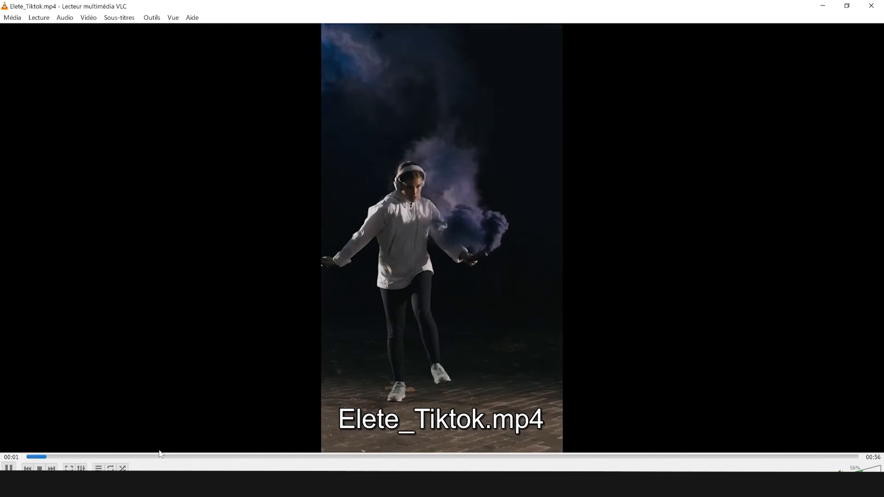
Step: Check the exported video by playing it from about 00:07 and pausing it at 00:08
click(143, 458)
mouse_move(143, 458)
mouse_down()
mouse_move(89, 458)
mouse_move(163, 458)
mouse_move(137, 461)
mouse_up()
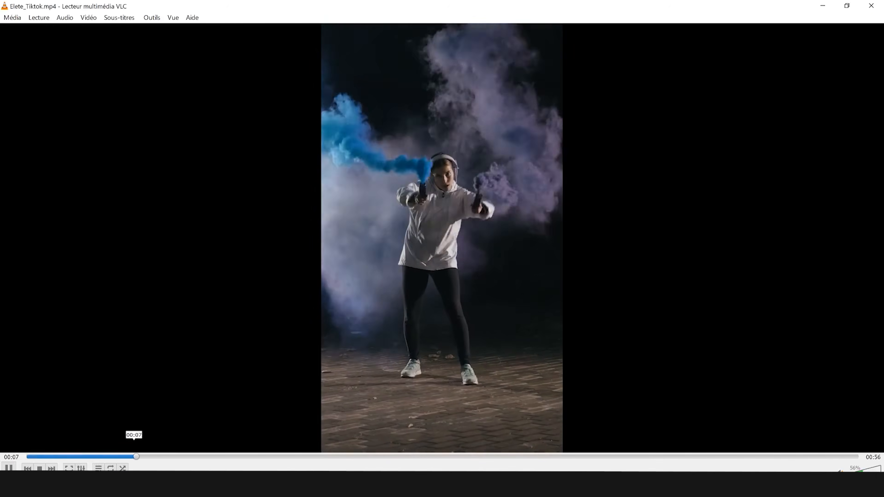
key(space)
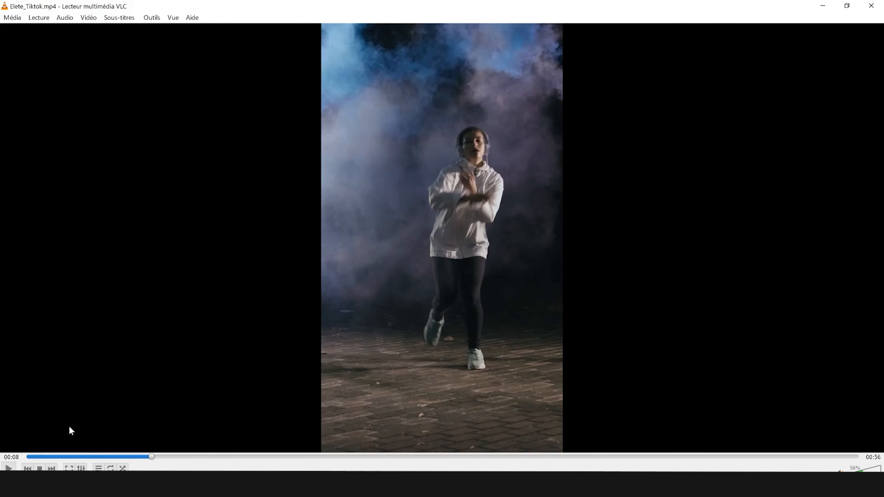